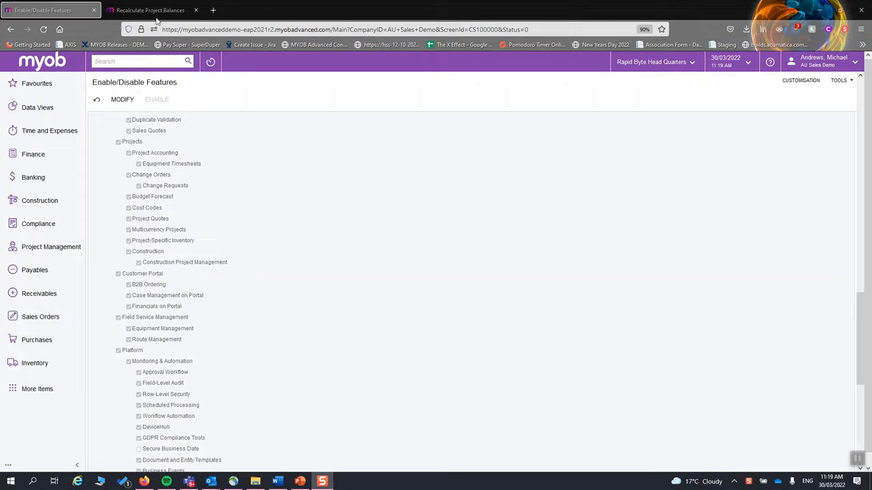
Step: Switch to the Recalculate Project Balances page and start Initialize Stock
{"action": "left_click", "coordinate": [156, 11]}
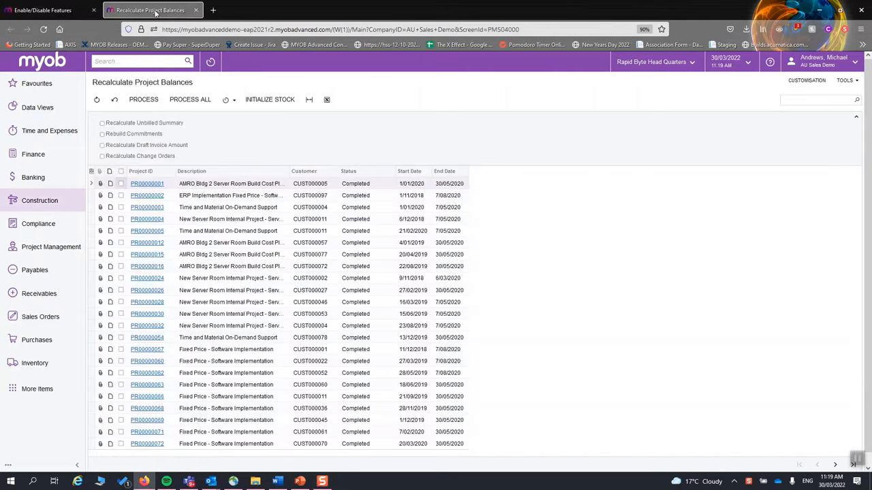
{"action": "left_click", "coordinate": [263, 105]}
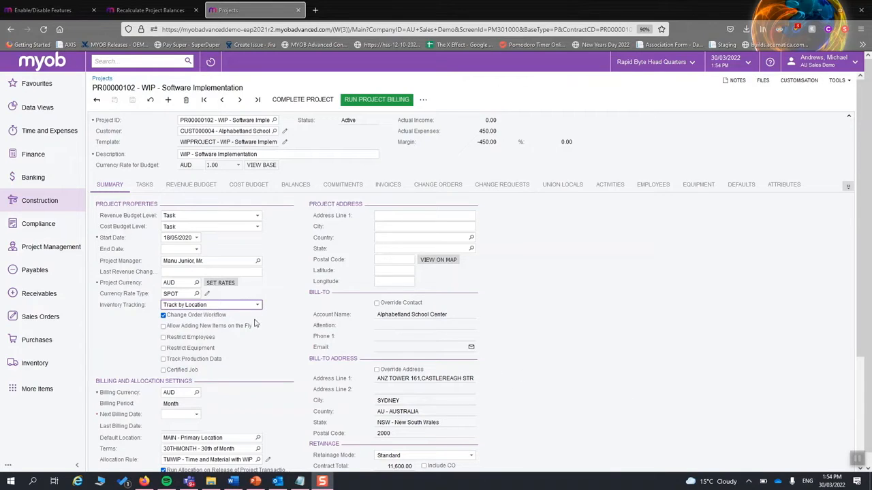
Step: Review the Inventory Tracking options of the WIP - Software Implementation project PR00000102
{"action": "left_click", "coordinate": [237, 307]}
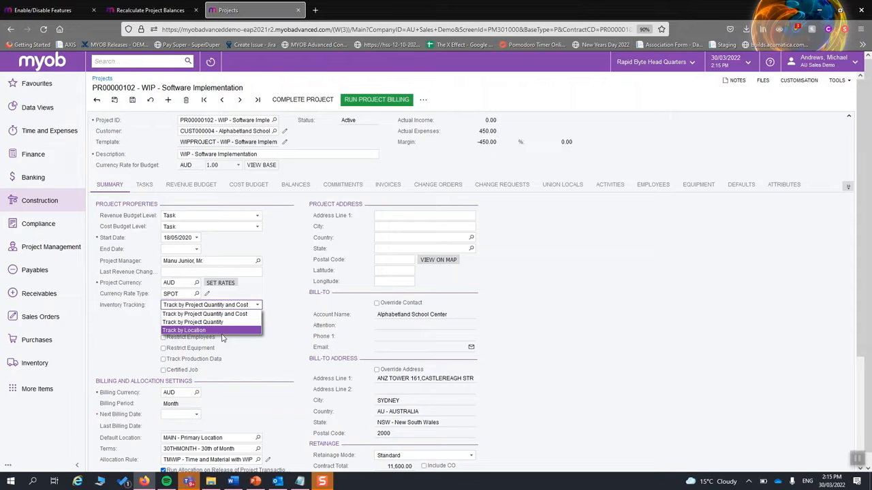
{"action": "key", "text": "Up"}
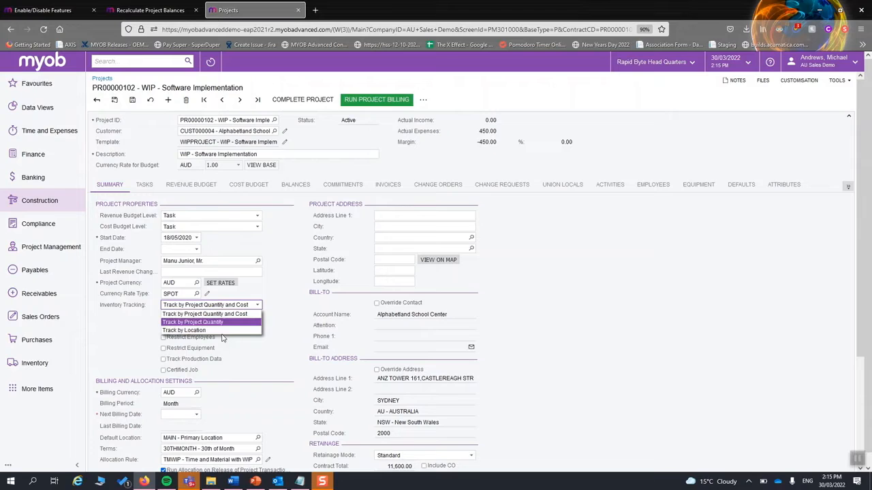
{"action": "key", "text": "Up"}
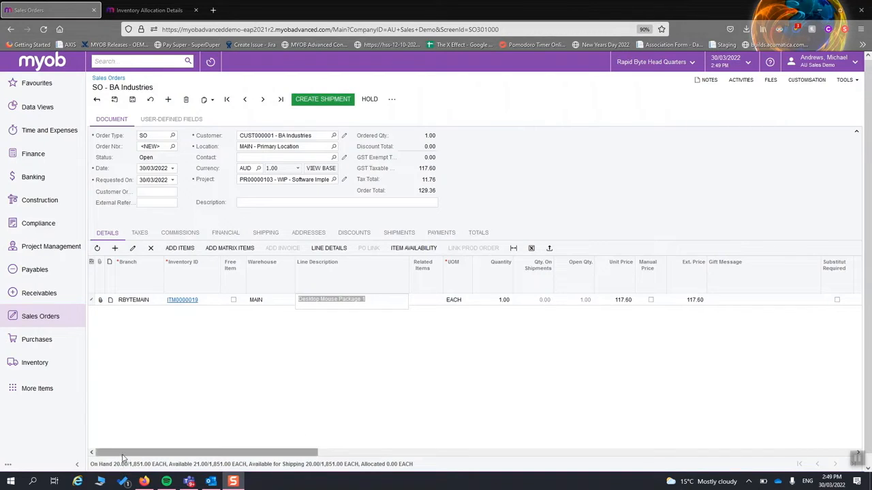
{"action": "left_click", "coordinate": [275, 301]}
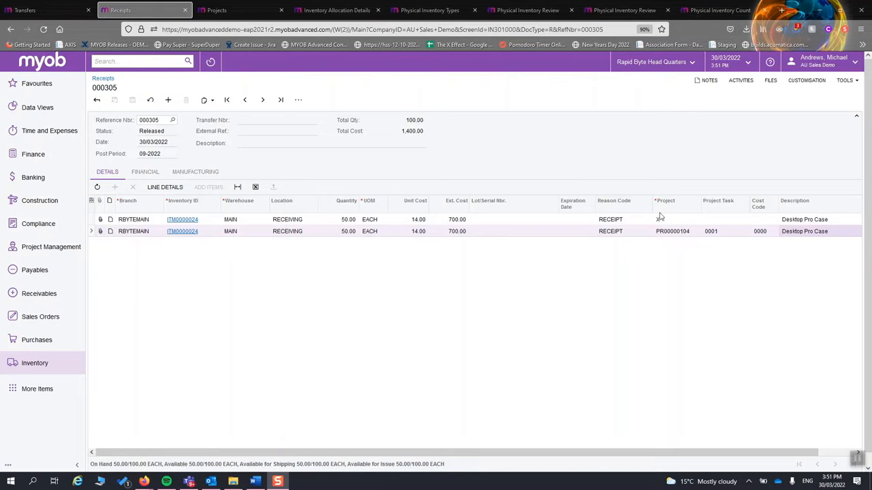
Step: Check the Inventory Tracking setting of project PR00000104 and the item lines of the physical inventory review for Item 24
{"action": "left_click", "coordinate": [242, 11]}
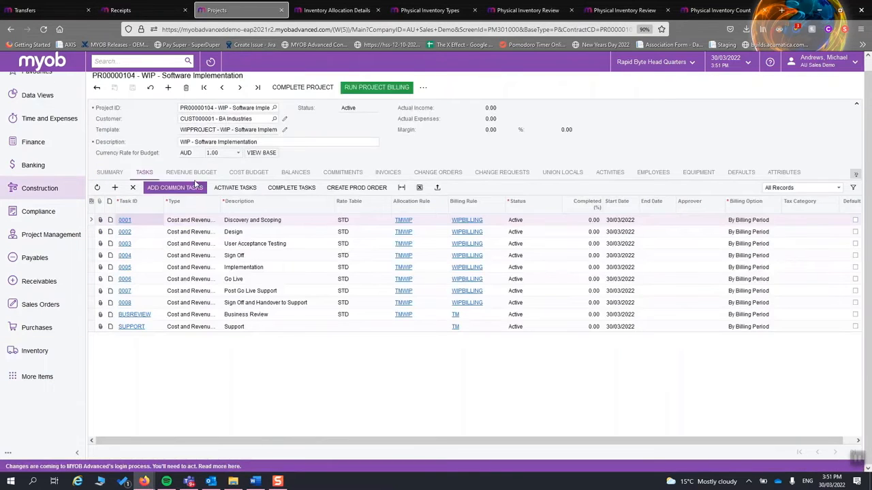
{"action": "left_click", "coordinate": [110, 185]}
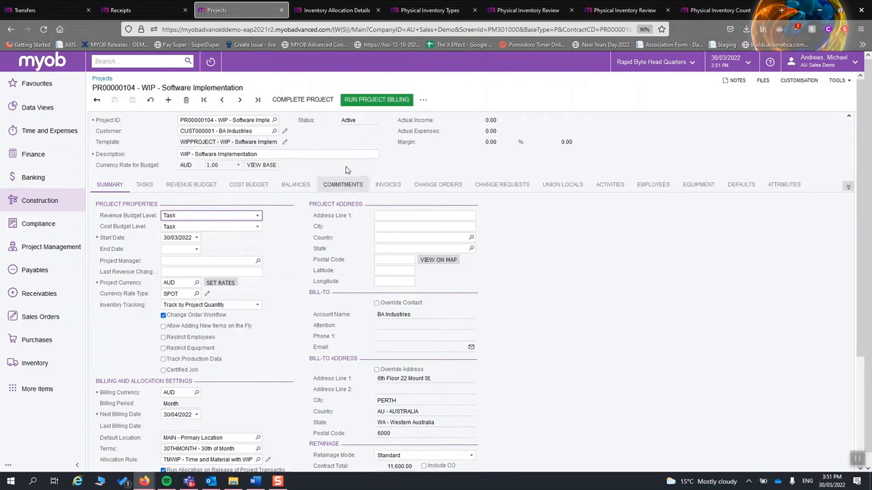
{"action": "left_click", "coordinate": [516, 9]}
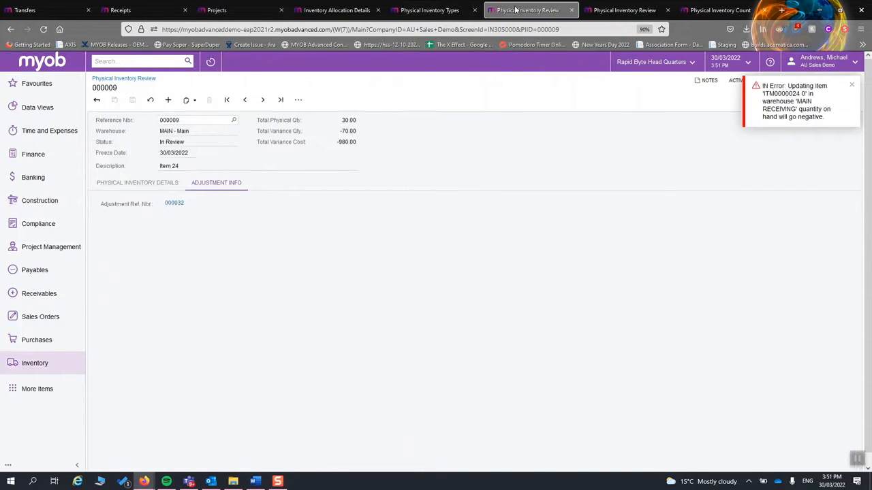
{"action": "left_click", "coordinate": [167, 181]}
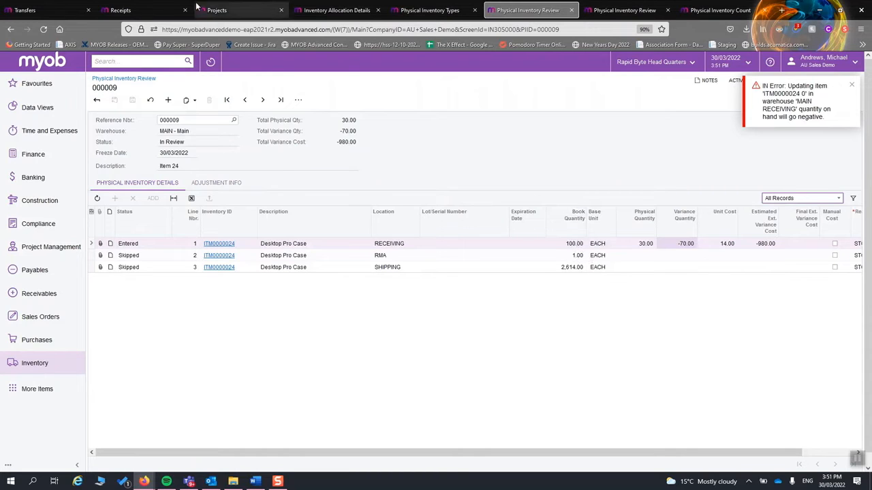
Step: Compare the inventory receipt lines for ITM0000024 with the RECEIVING line's variance in the physical inventory review
{"action": "left_click", "coordinate": [173, 11]}
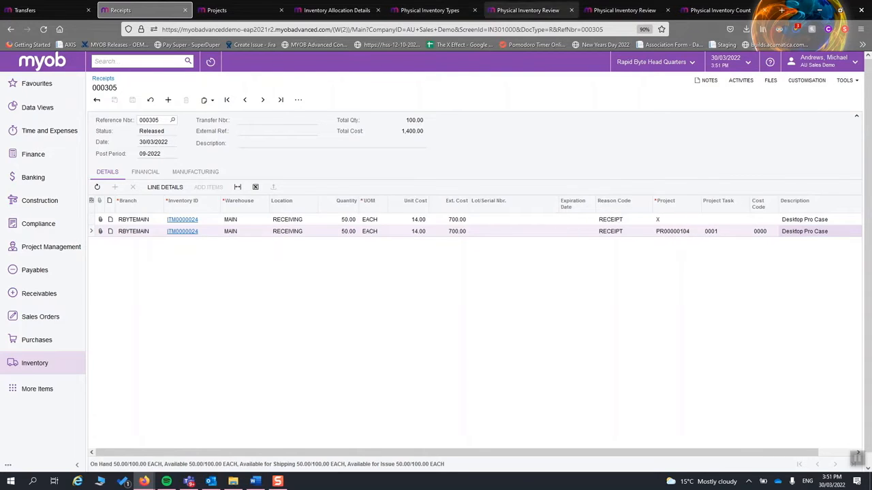
{"action": "left_click", "coordinate": [527, 10]}
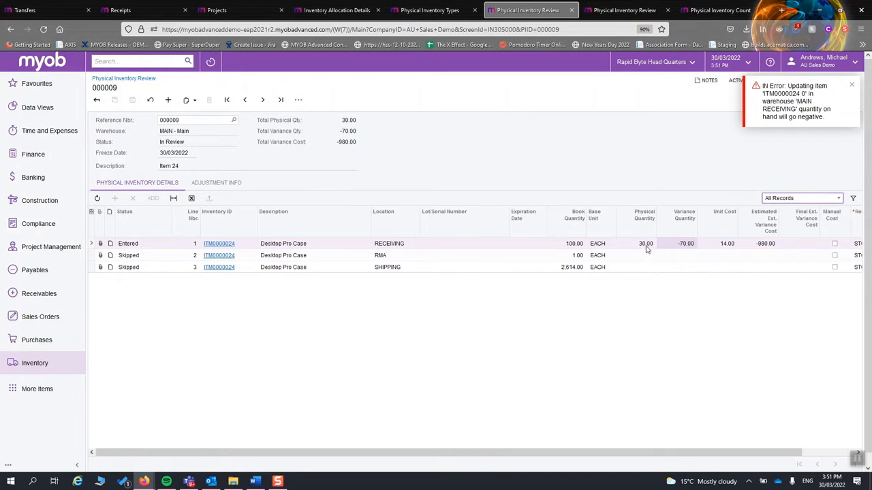
{"action": "left_click", "coordinate": [682, 243]}
{"action": "left_click", "coordinate": [143, 5]}
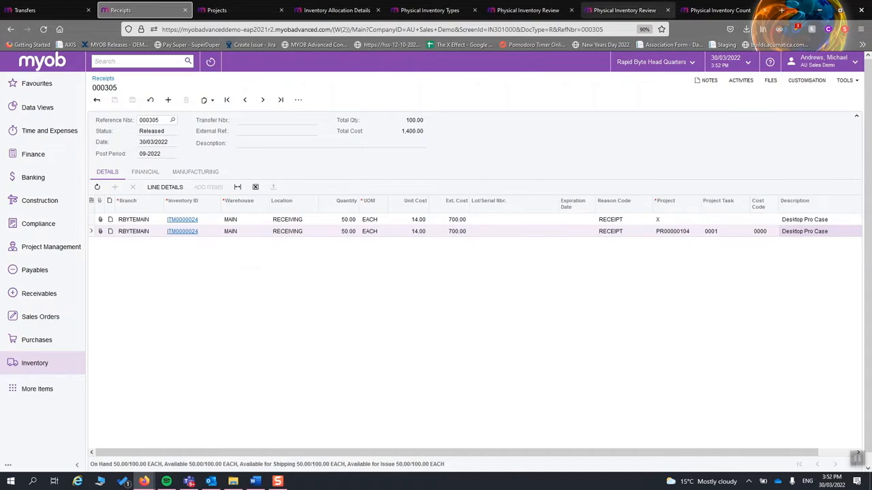
Step: Open the inventory adjustment linked to the physical inventory review for Item 24 and try to release it
{"action": "left_click", "coordinate": [624, 10]}
{"action": "left_click", "coordinate": [528, 11]}
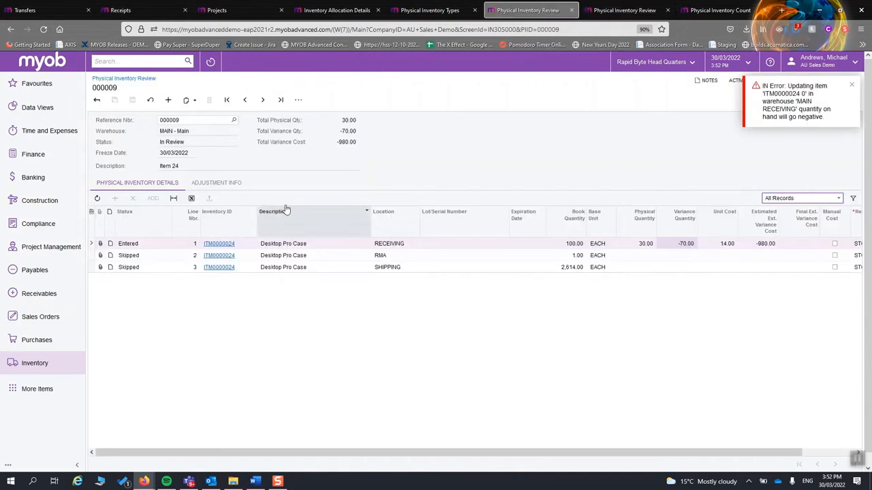
{"action": "left_click", "coordinate": [219, 184]}
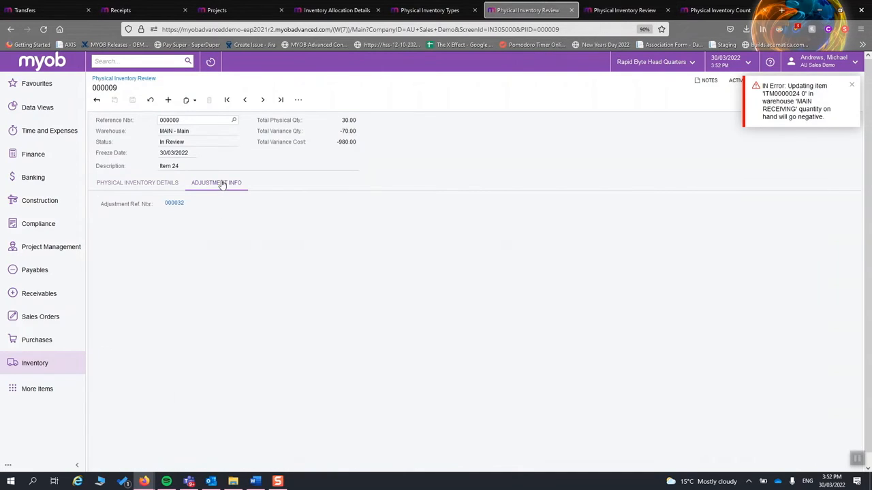
{"action": "left_click", "coordinate": [174, 204]}
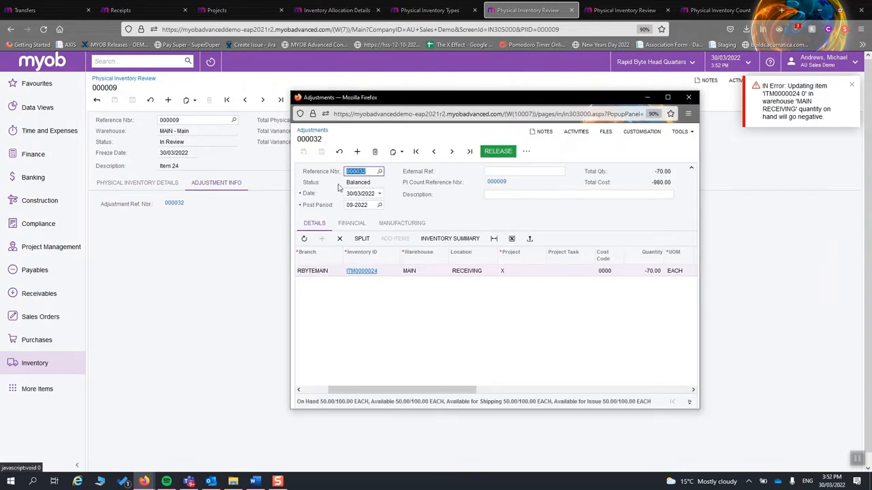
{"action": "left_click", "coordinate": [498, 151]}
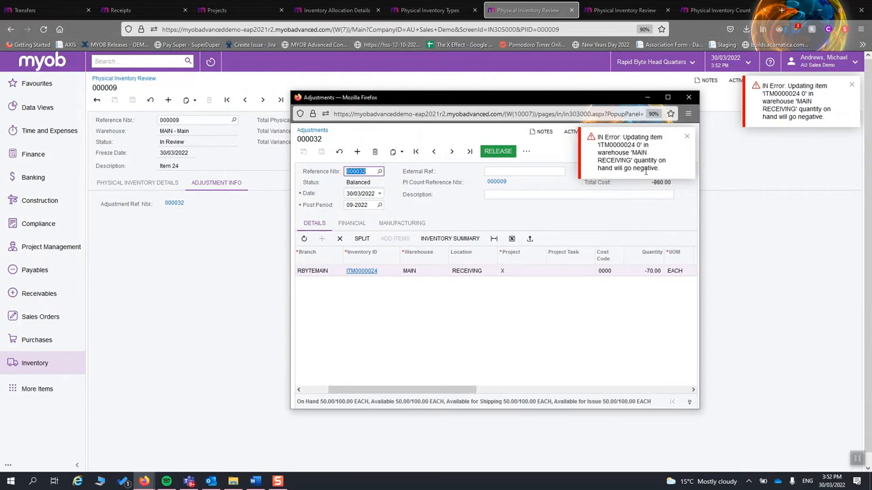
Step: Maximise the adjustment window and split the ITM0000024 line in warehouse MAIN
{"action": "left_click", "coordinate": [668, 98]}
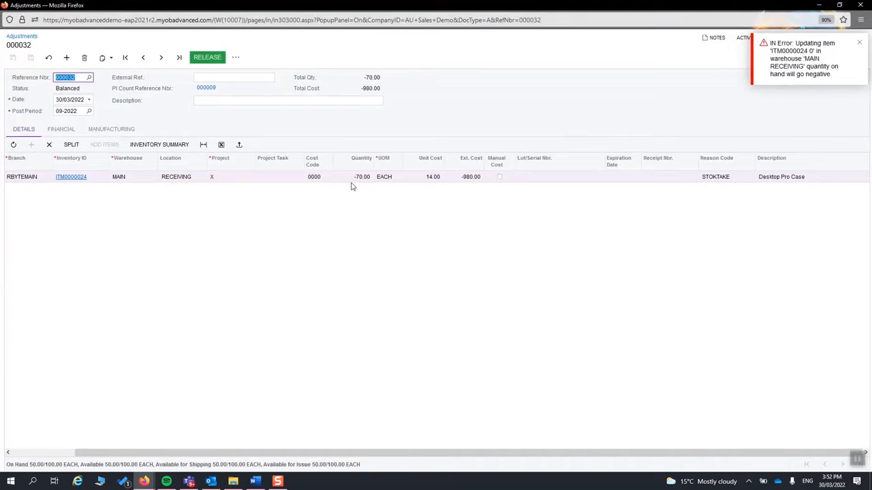
{"action": "left_click", "coordinate": [117, 180]}
{"action": "left_click", "coordinate": [72, 145]}
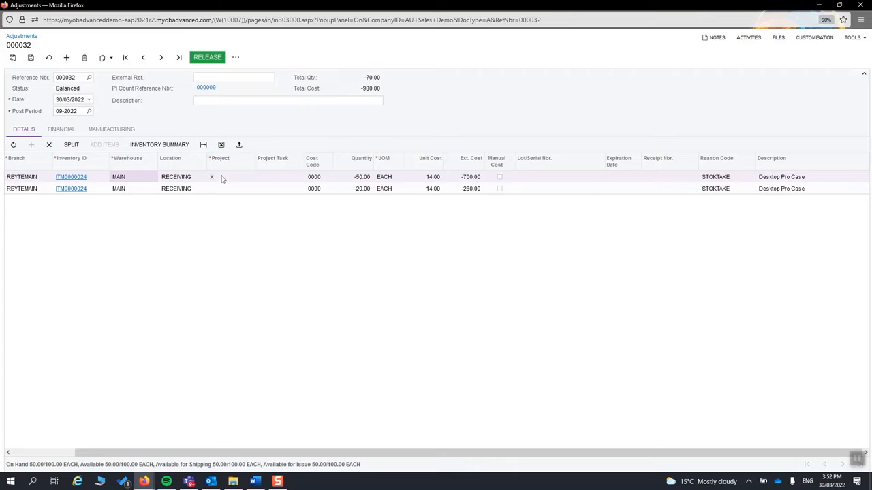
Step: Assign project PR00000104 and project task 0001 to the second split line of the adjustment
{"action": "left_click", "coordinate": [363, 192]}
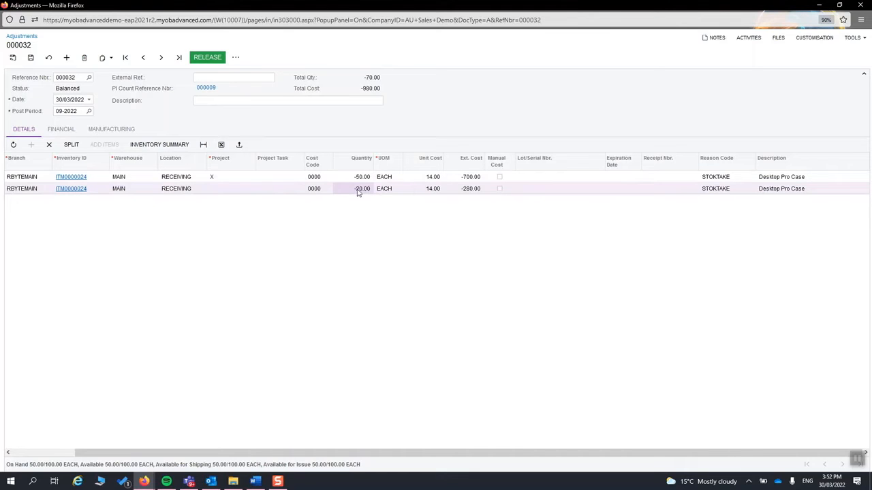
{"action": "left_click", "coordinate": [238, 188]}
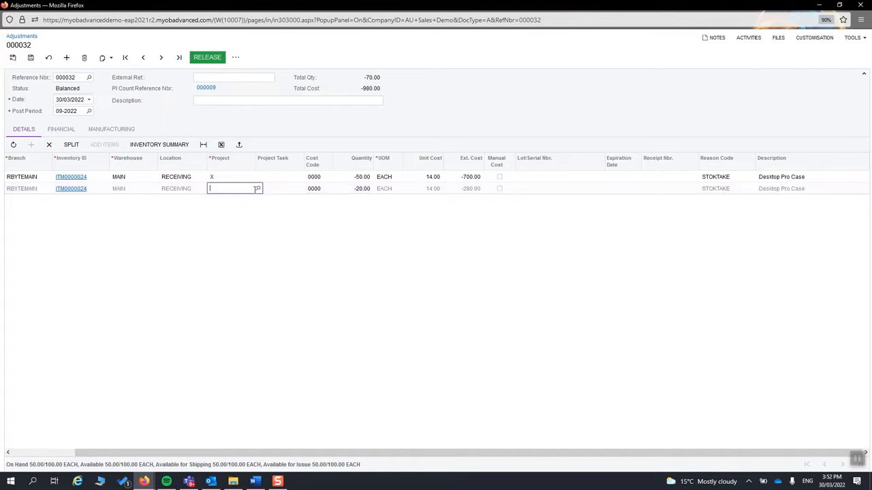
{"action": "left_click", "coordinate": [256, 189]}
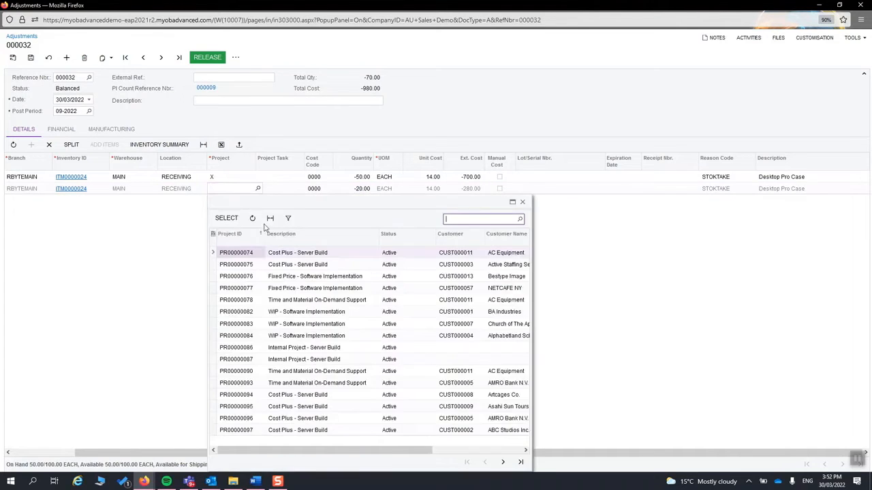
{"action": "left_click", "coordinate": [502, 462]}
{"action": "double_click", "coordinate": [263, 325]}
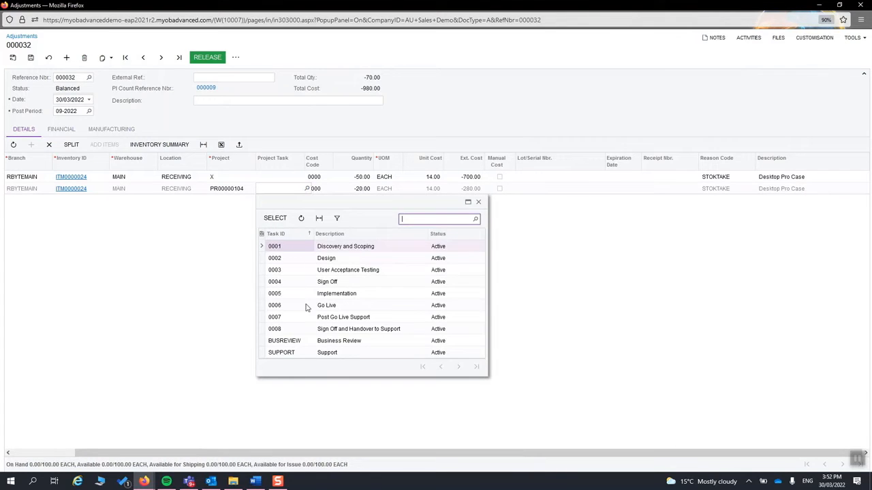
{"action": "double_click", "coordinate": [290, 247]}
{"action": "key", "text": "Tab"}
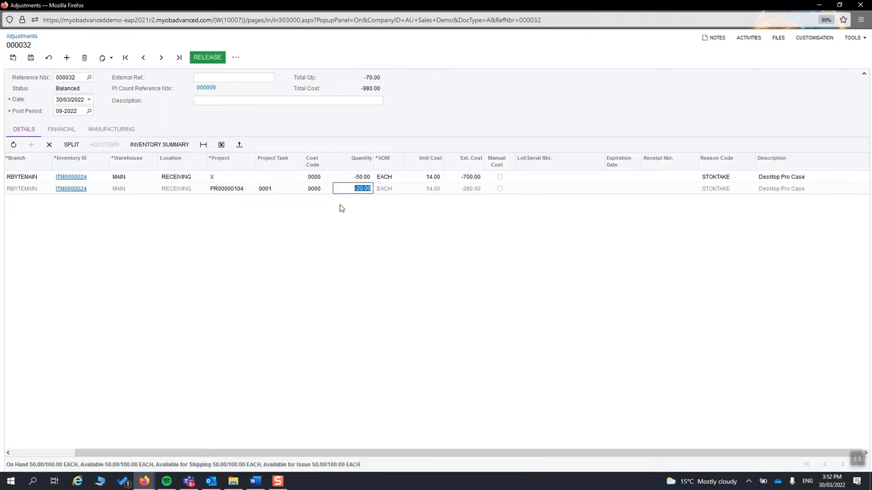
Step: Save and release the split adjustment, and return to a refreshed physical inventory review
{"action": "left_click", "coordinate": [32, 58]}
{"action": "left_click", "coordinate": [214, 58]}
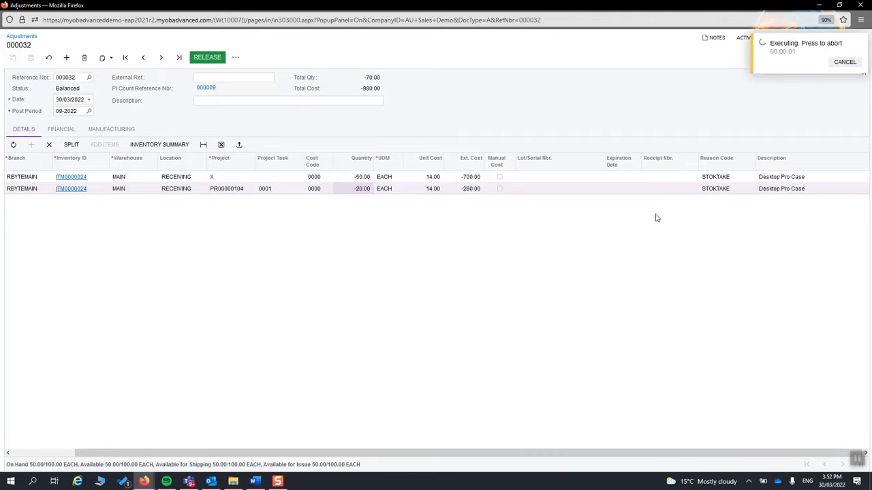
{"action": "left_click", "coordinate": [860, 5]}
{"action": "left_click", "coordinate": [149, 102]}
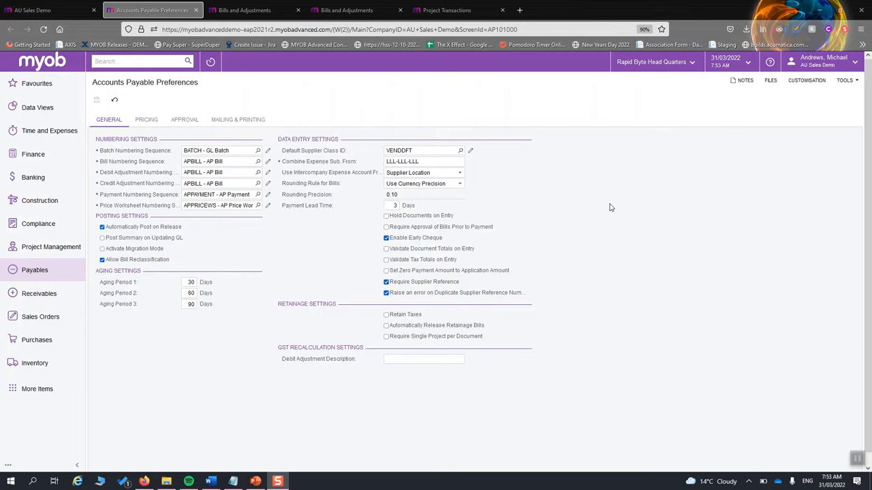
Step: Examine the journal transactions linked to the ABC Studios Inc. bill's financial details and close them
{"action": "left_click", "coordinate": [325, 12]}
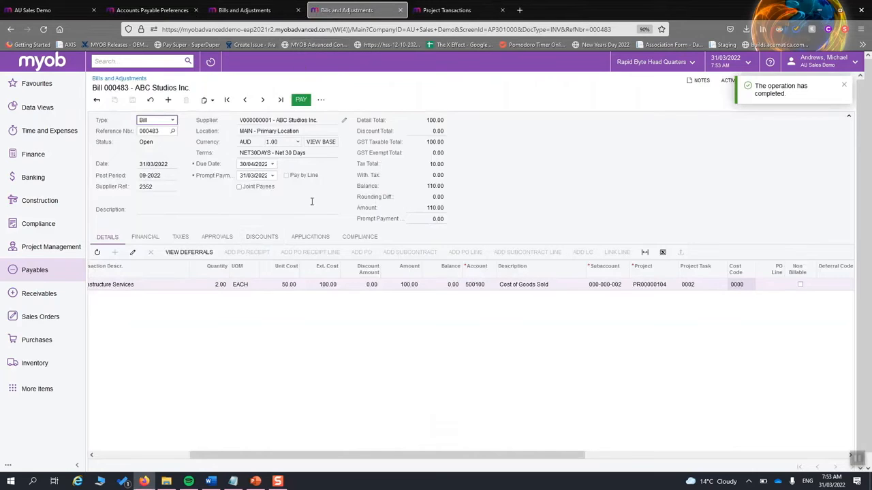
{"action": "left_click", "coordinate": [321, 99]}
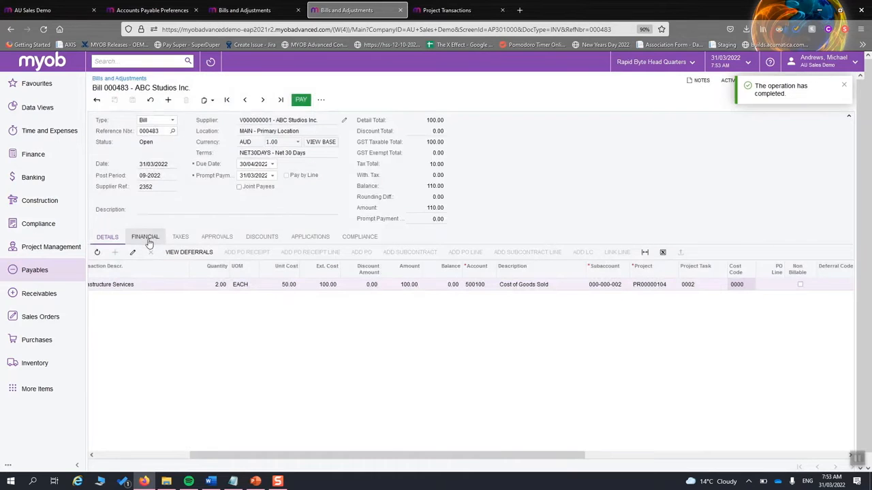
{"action": "left_click", "coordinate": [146, 238]}
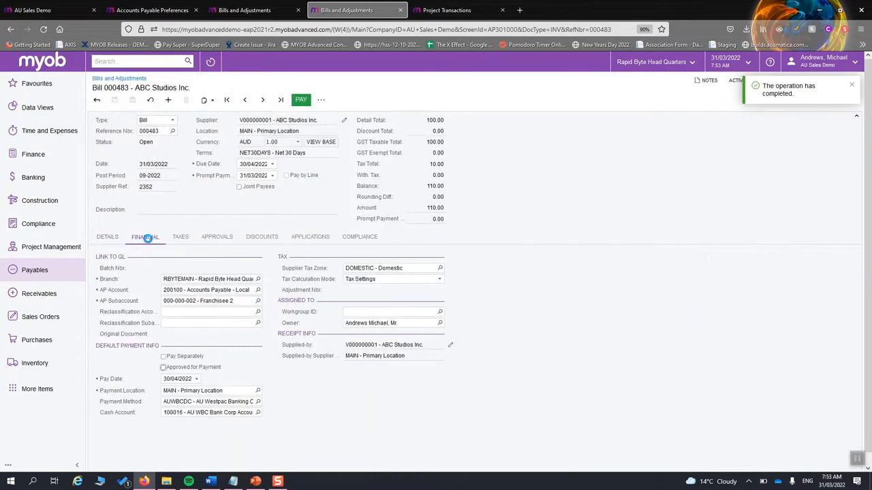
{"action": "left_click", "coordinate": [169, 268]}
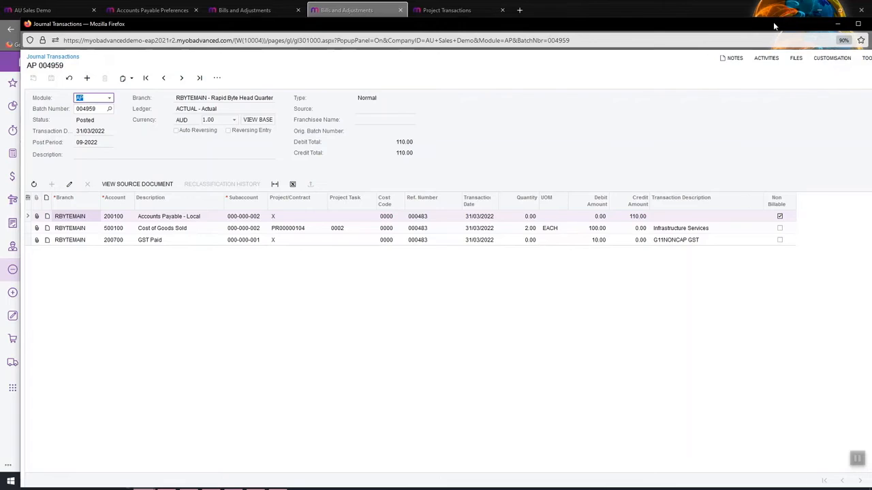
{"action": "left_click", "coordinate": [810, 33]}
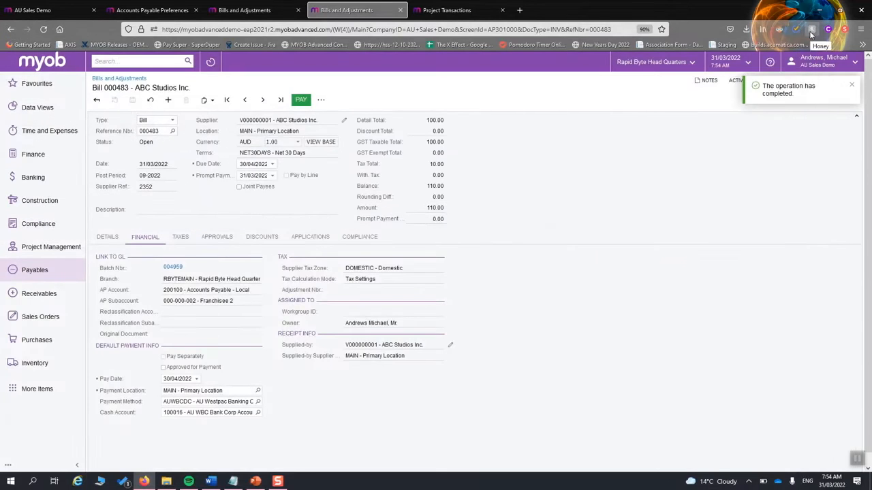
Step: Return to the ABC Studios Inc. bill's line details and start reclassifying the bill
{"action": "left_click", "coordinate": [107, 236]}
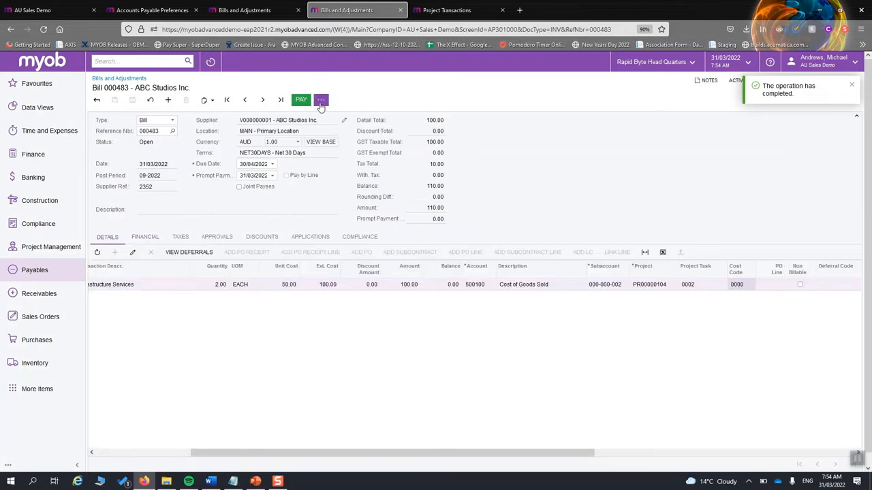
{"action": "left_click", "coordinate": [321, 101]}
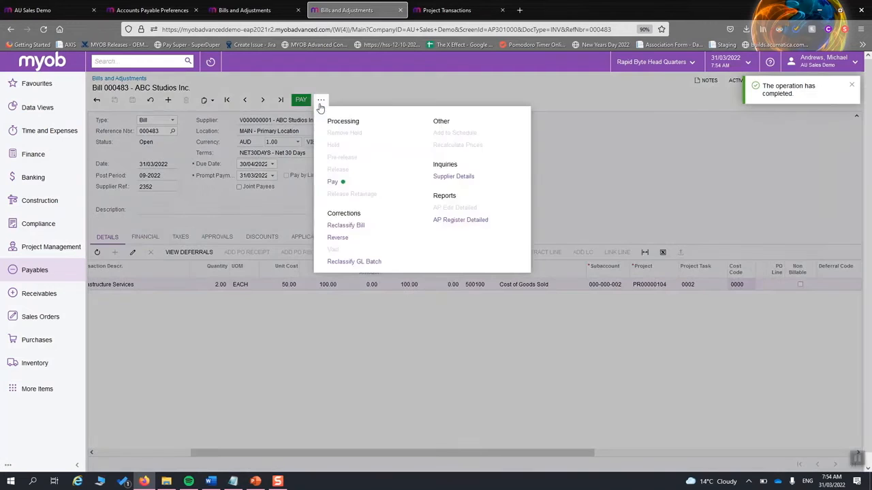
{"action": "left_click", "coordinate": [349, 226]}
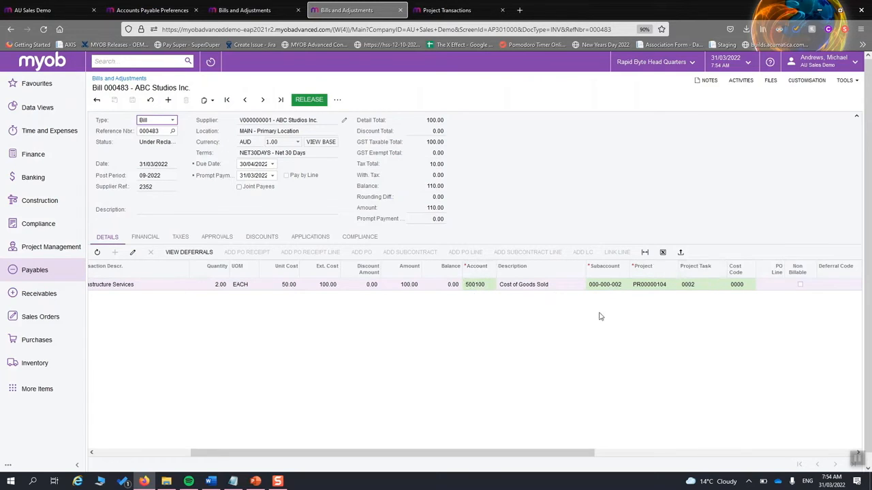
Step: Change the bill line's project task to 0001 and release the reclassified ABC Studios Inc. bill
{"action": "left_click", "coordinate": [702, 289]}
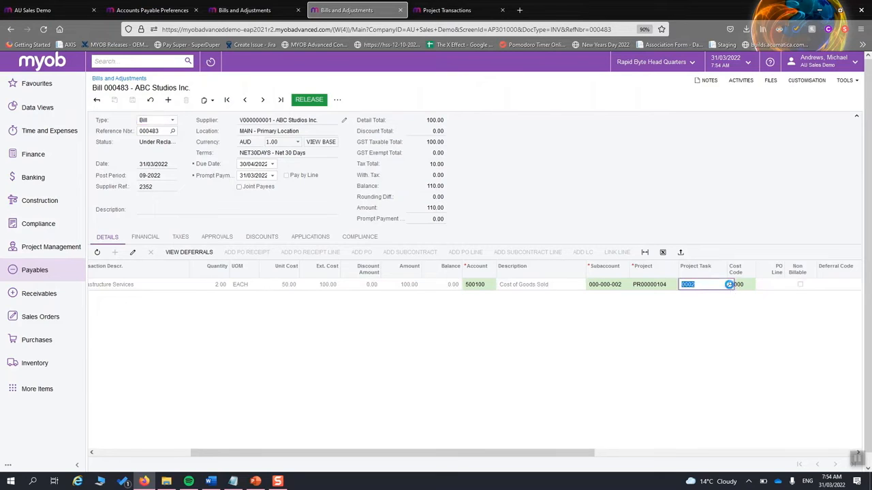
{"action": "left_click", "coordinate": [729, 285]}
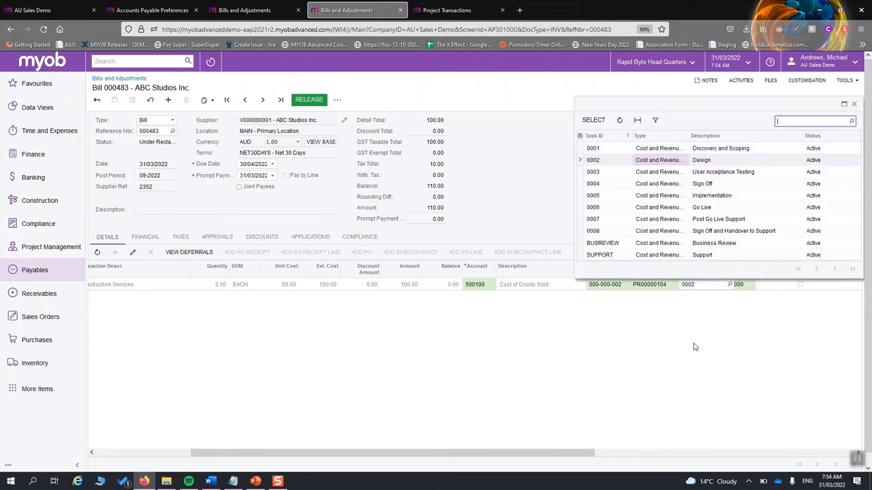
{"action": "double_click", "coordinate": [650, 151]}
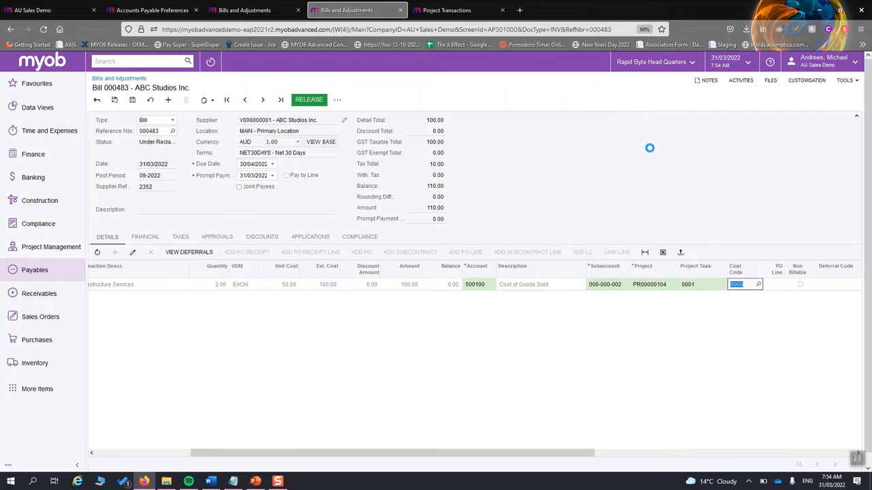
{"action": "left_click", "coordinate": [310, 101]}
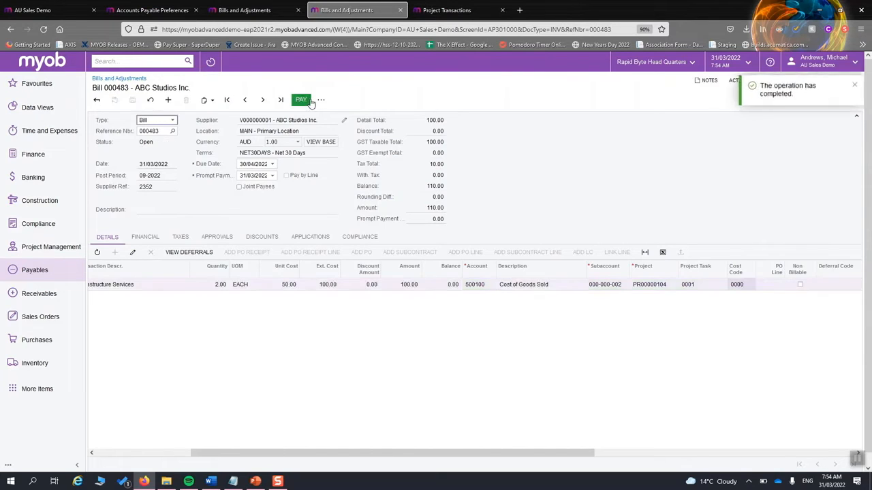
Step: Examine the journal transactions linked to the reclassified bill's financial details and close them
{"action": "left_click", "coordinate": [144, 236]}
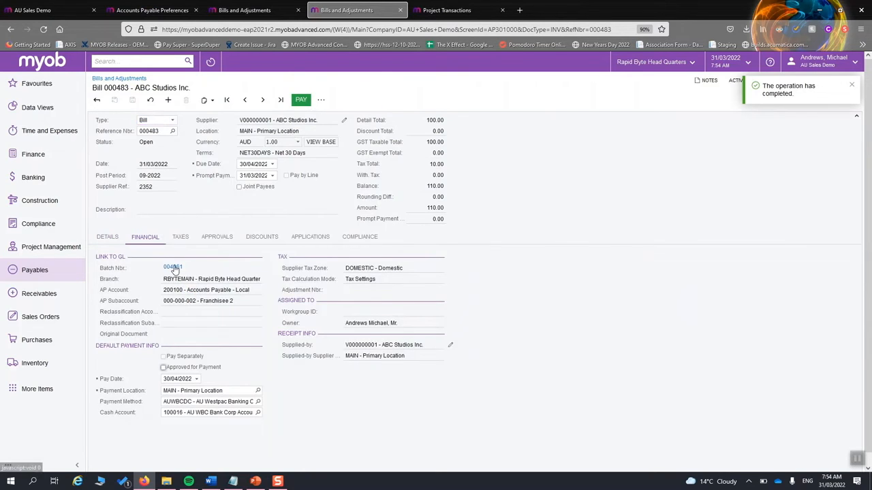
{"action": "left_click", "coordinate": [173, 267]}
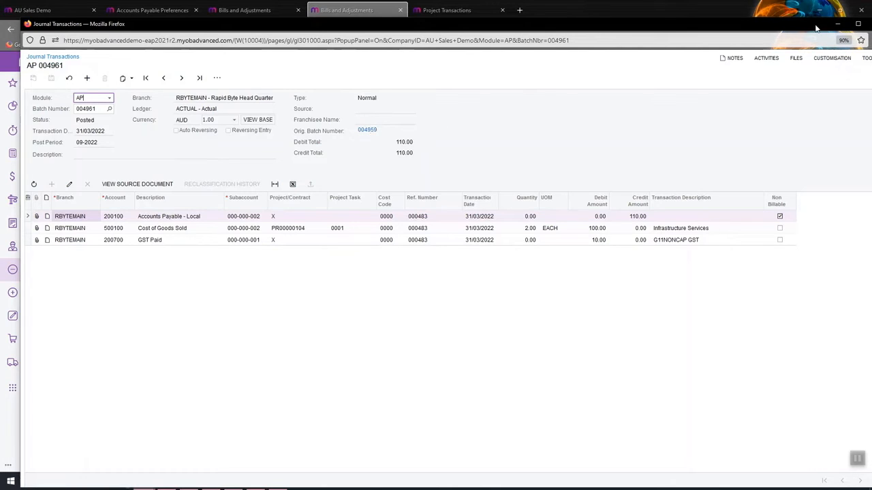
{"action": "left_click_drag", "start_coordinate": [817, 28], "coordinate": [726, 43]}
{"action": "left_click", "coordinate": [789, 41]}
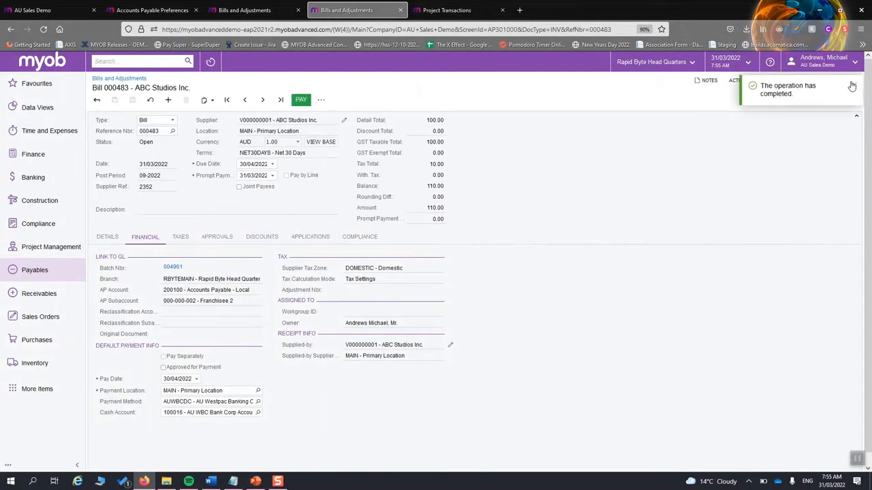
Step: Examine the newest project transaction created for the ABC Studios Inc. bill and return to the bill's line details
{"action": "left_click", "coordinate": [446, 9]}
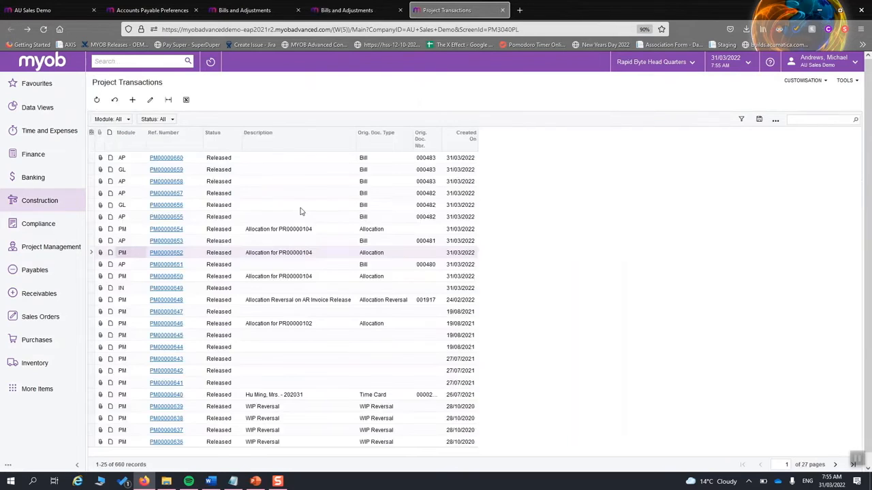
{"action": "left_click", "coordinate": [238, 161]}
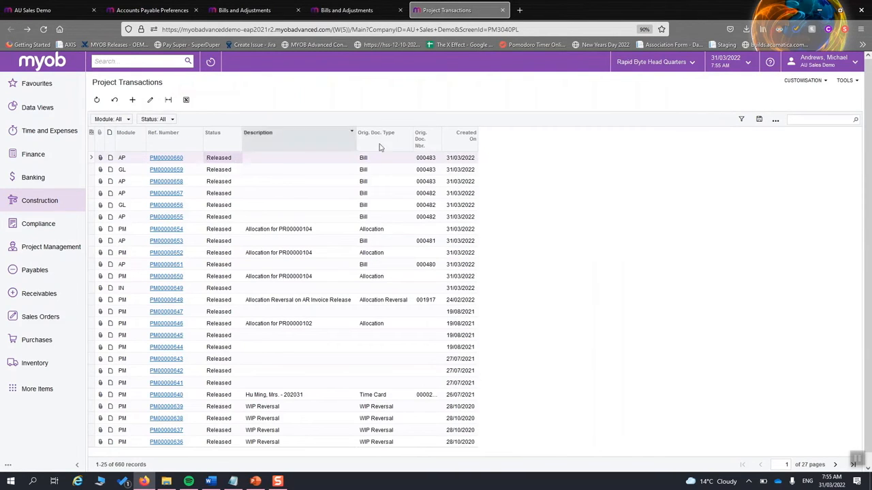
{"action": "left_click", "coordinate": [165, 159]}
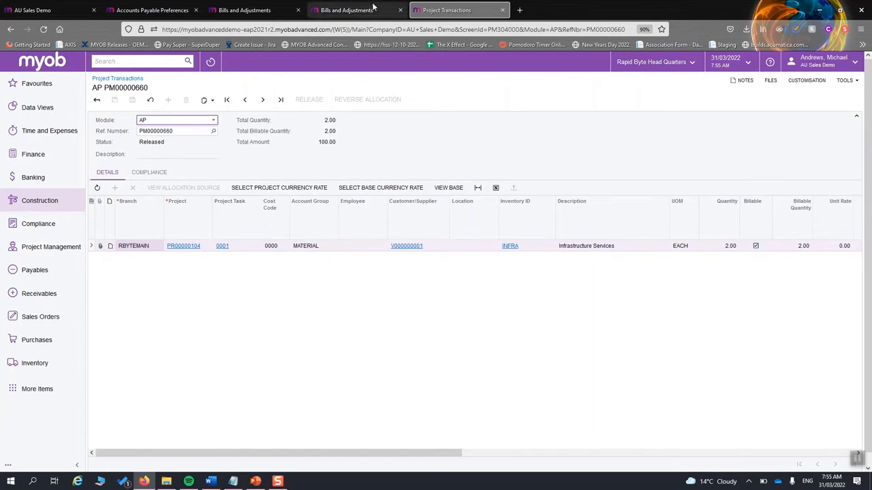
{"action": "left_click", "coordinate": [347, 10]}
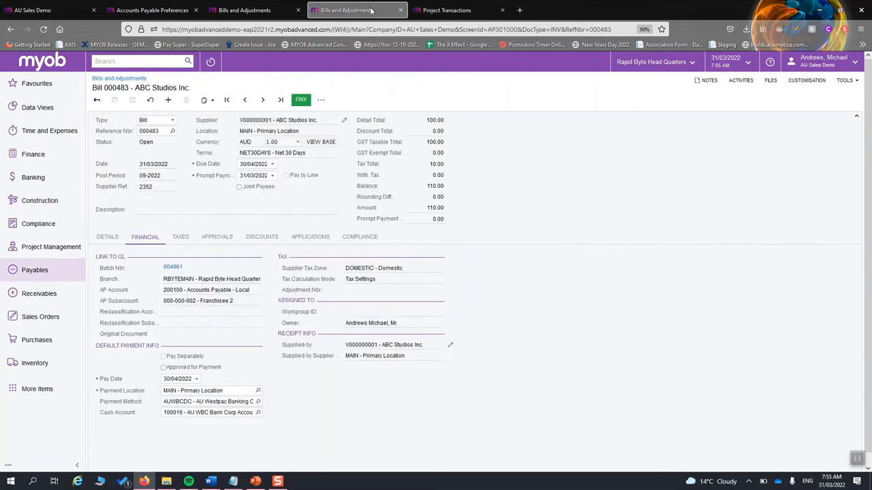
{"action": "left_click", "coordinate": [114, 239]}
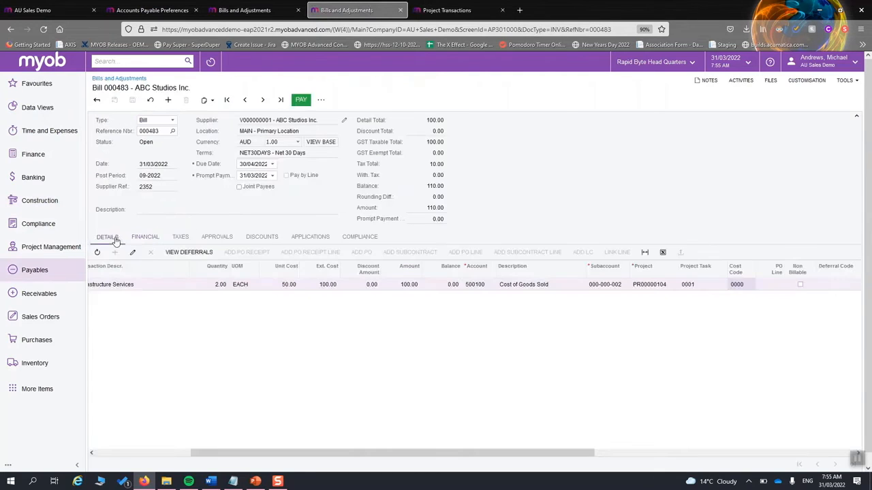
{"action": "left_click", "coordinate": [774, 289]}
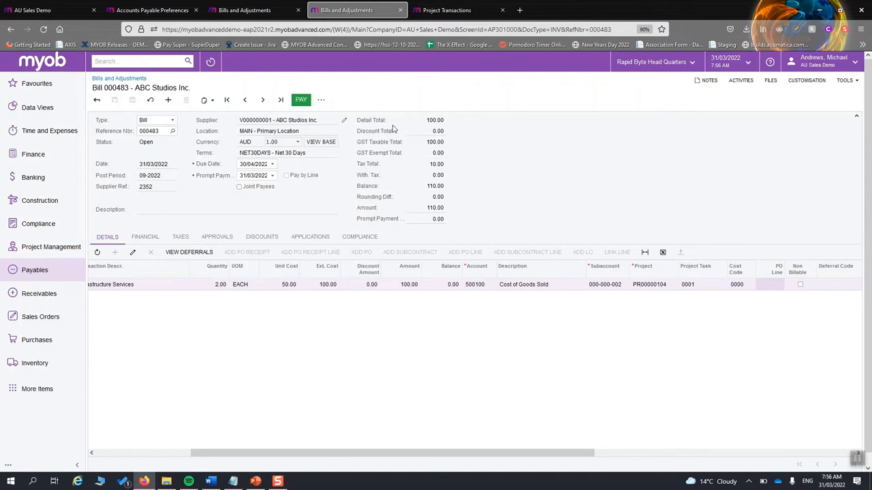
Step: Examine the billing and allocation settings of project PR00000104 from its project transaction, and return to the bill
{"action": "left_click", "coordinate": [456, 10]}
{"action": "left_click", "coordinate": [178, 246]}
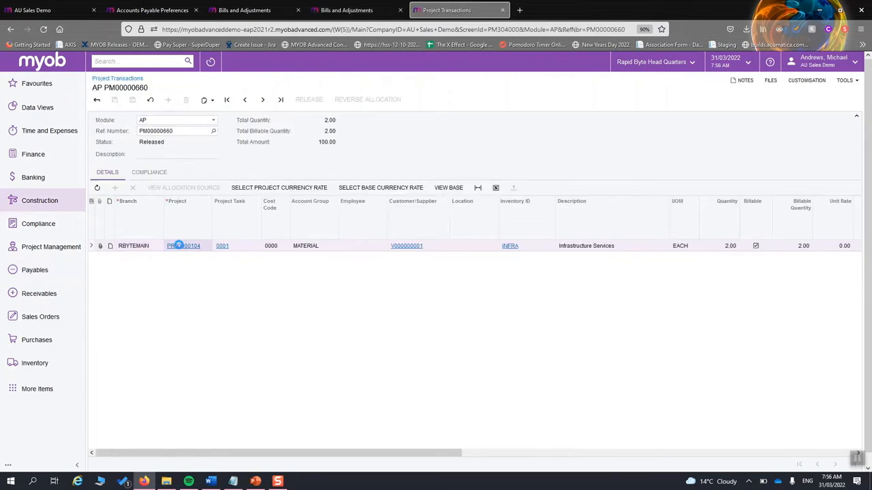
{"action": "left_click_drag", "start_coordinate": [284, 28], "coordinate": [589, 63]}
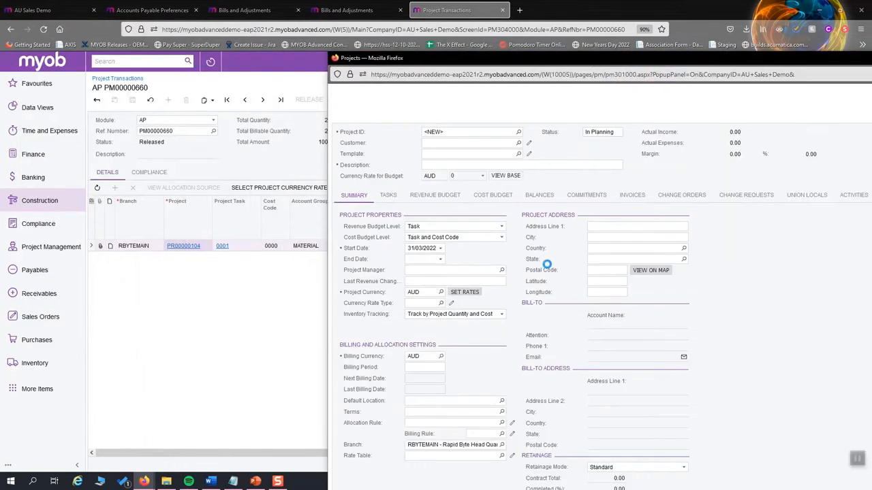
{"action": "scroll", "coordinate": [490, 354], "scroll_direction": "down", "scroll_amount": 3}
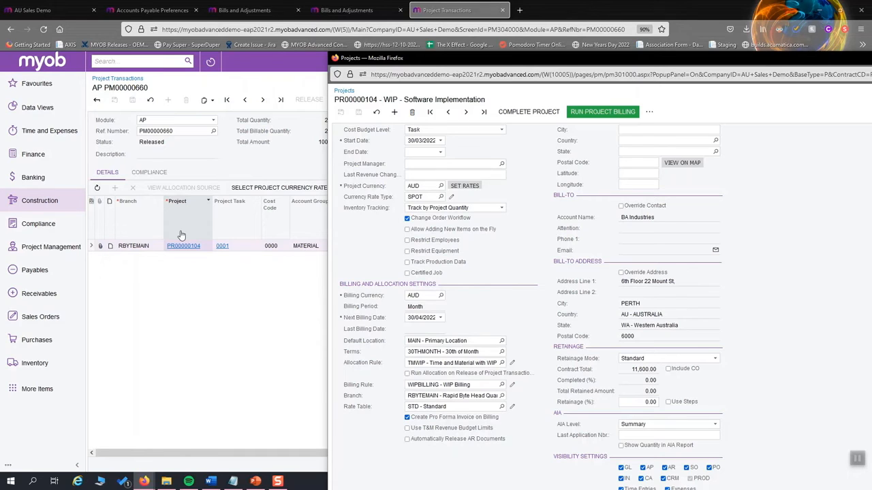
{"action": "left_click", "coordinate": [347, 10]}
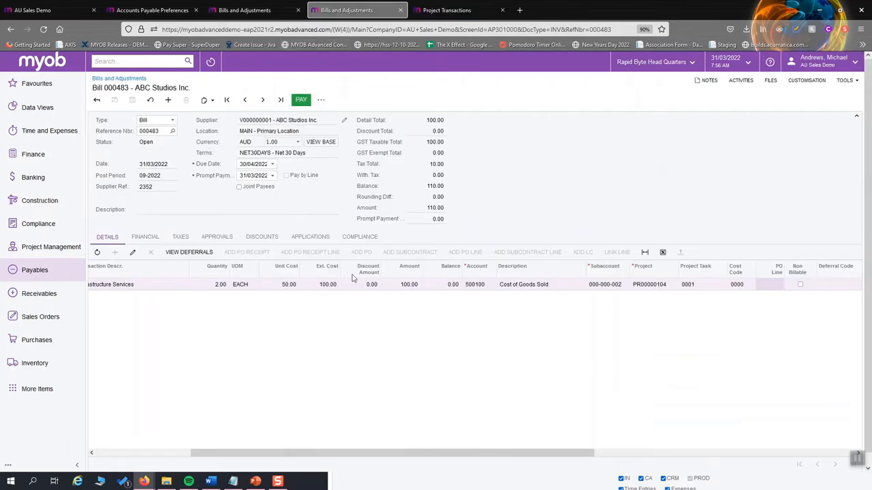
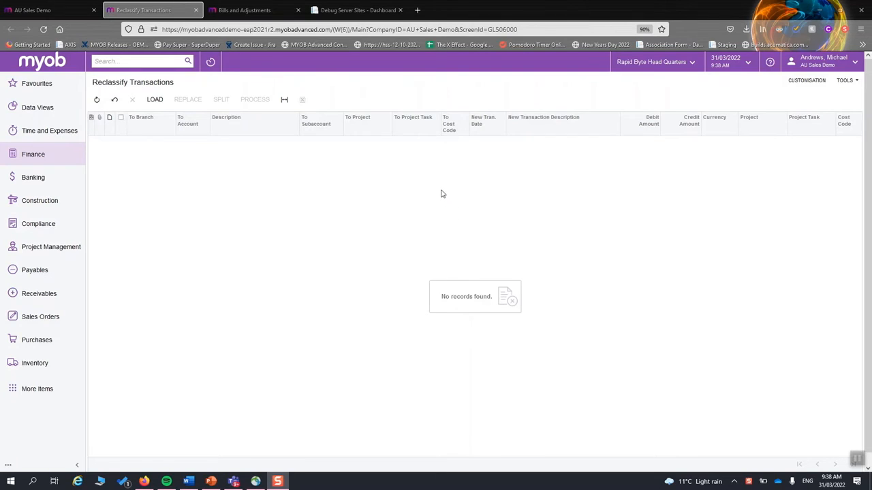
Step: Load the transactions of account 600420, Local Travel Expenses, for reclassification
{"action": "left_click", "coordinate": [155, 100]}
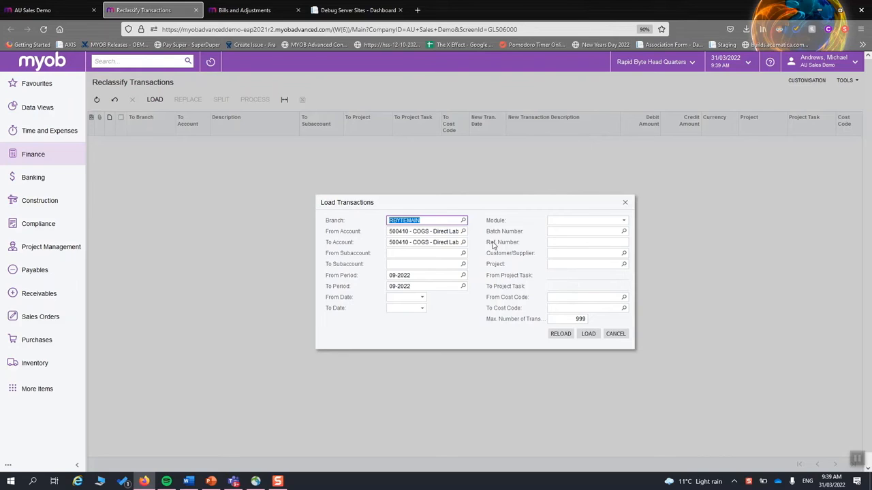
{"action": "left_click", "coordinate": [463, 231]}
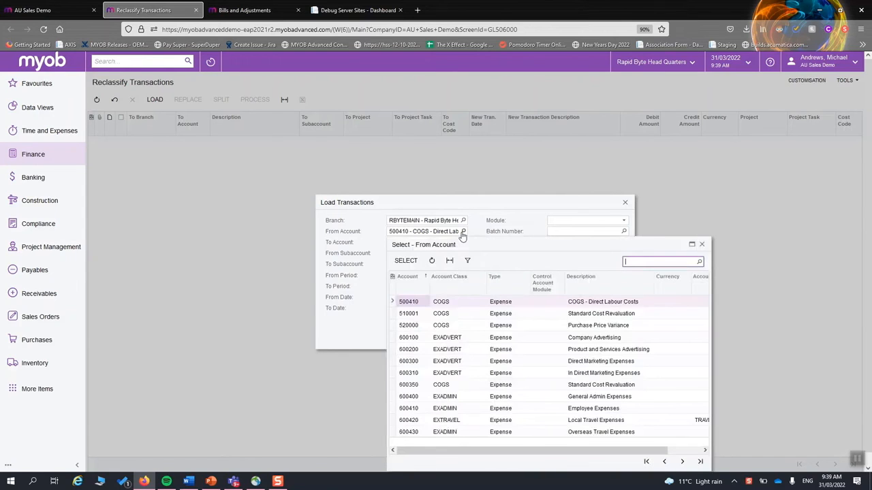
{"action": "type", "text": "600420"}
{"action": "key", "text": "Return"}
{"action": "double_click", "coordinate": [599, 303]}
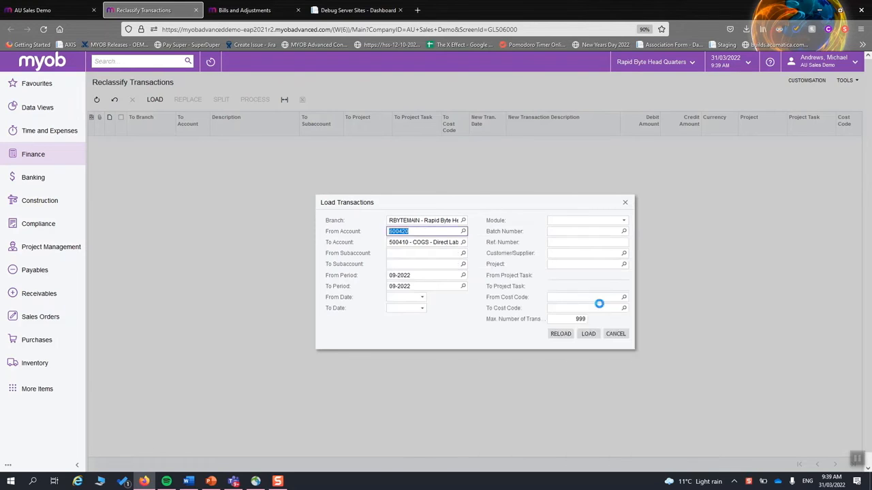
{"action": "left_click", "coordinate": [420, 253]}
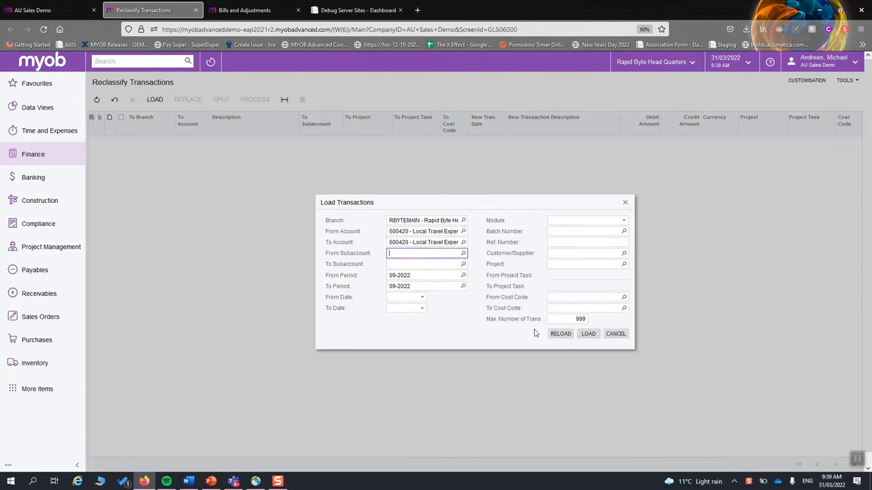
{"action": "left_click", "coordinate": [589, 334]}
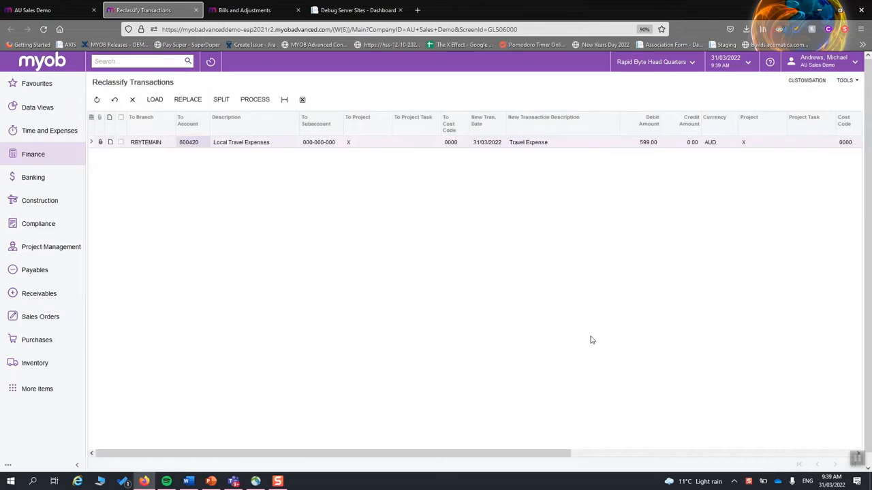
Step: Check the travel expense line on the source ABC Studios Inc. bill and return to the transactions being reclassified
{"action": "left_click", "coordinate": [379, 143]}
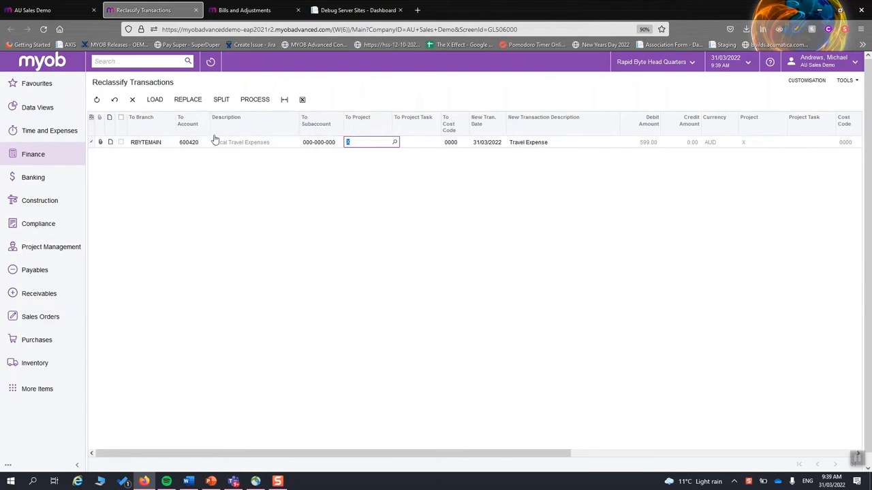
{"action": "key", "text": "ctrl+Tab"}
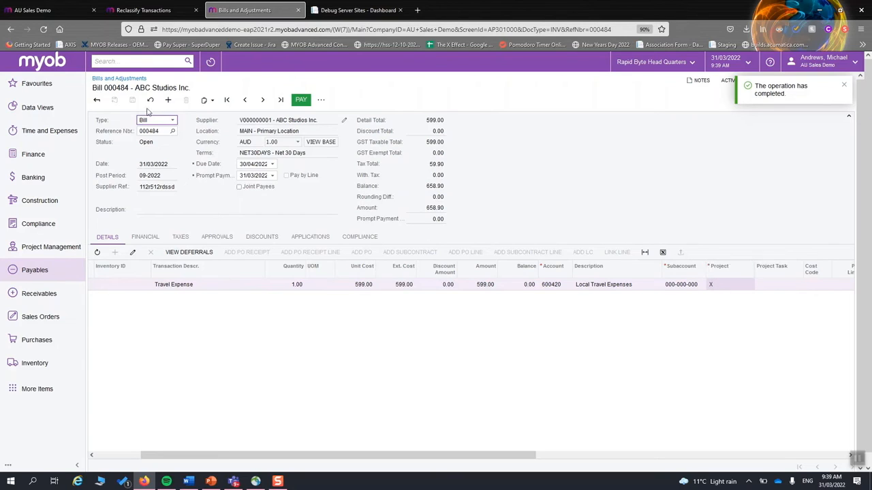
{"action": "left_click", "coordinate": [157, 10]}
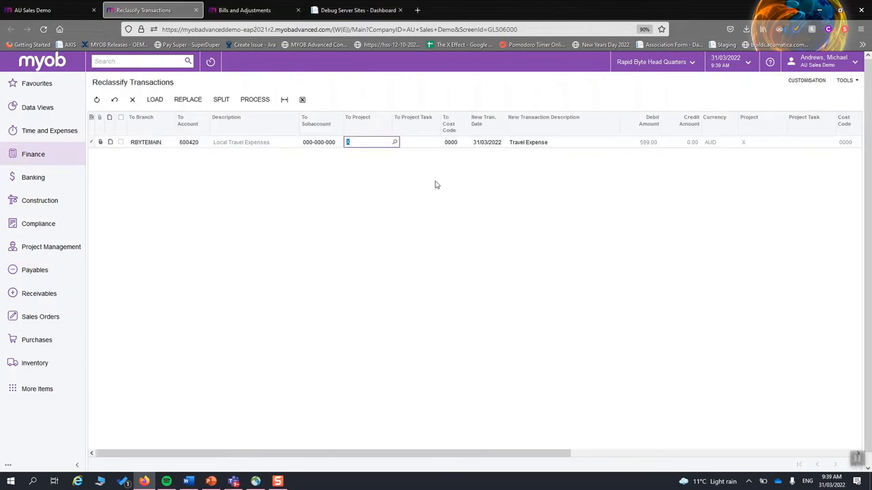
Step: Reassign the travel expense transaction to project PR00000104 and project task 0001
{"action": "left_click", "coordinate": [394, 143]}
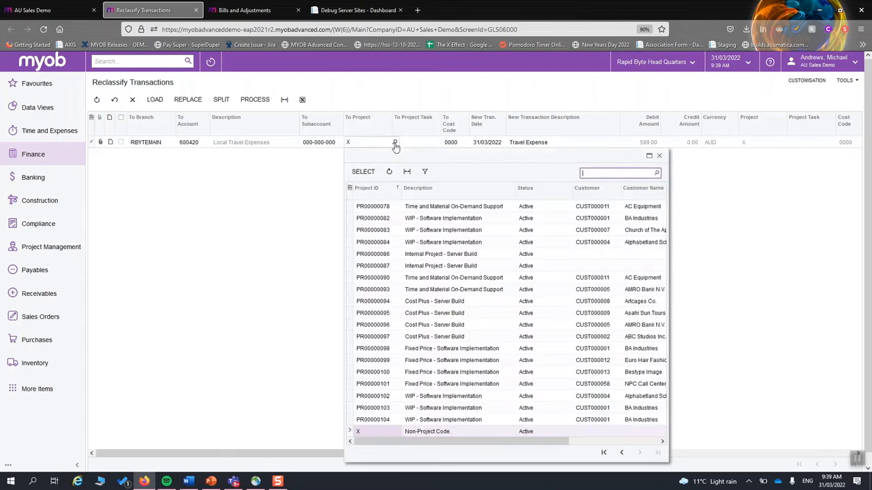
{"action": "left_click", "coordinate": [460, 419]}
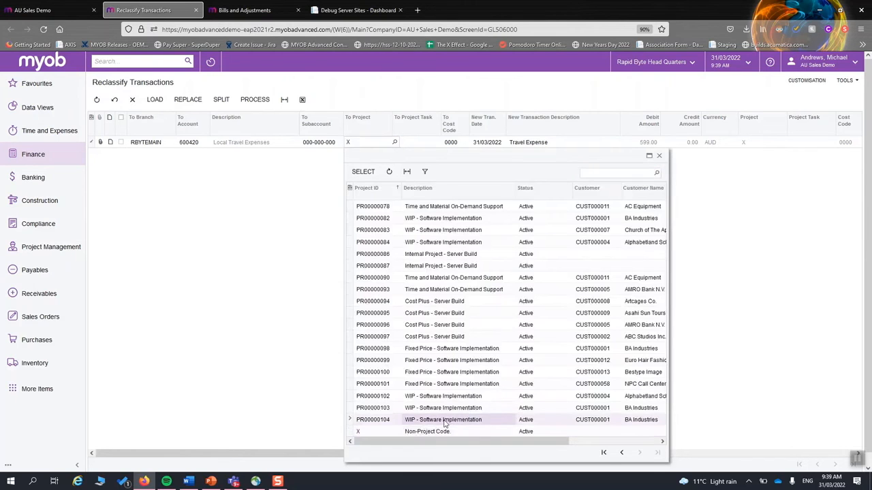
{"action": "double_click", "coordinate": [445, 421]}
{"action": "left_click", "coordinate": [442, 143]}
{"action": "left_click", "coordinate": [443, 143]}
{"action": "double_click", "coordinate": [465, 199]}
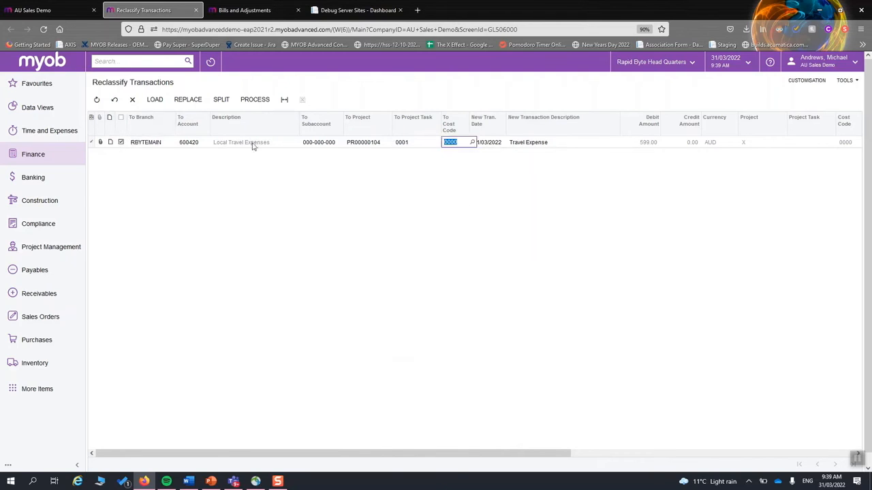
Step: Process the travel expense reclassification and open the resulting journal batch in a full-screen window
{"action": "middle_click", "coordinate": [597, 180]}
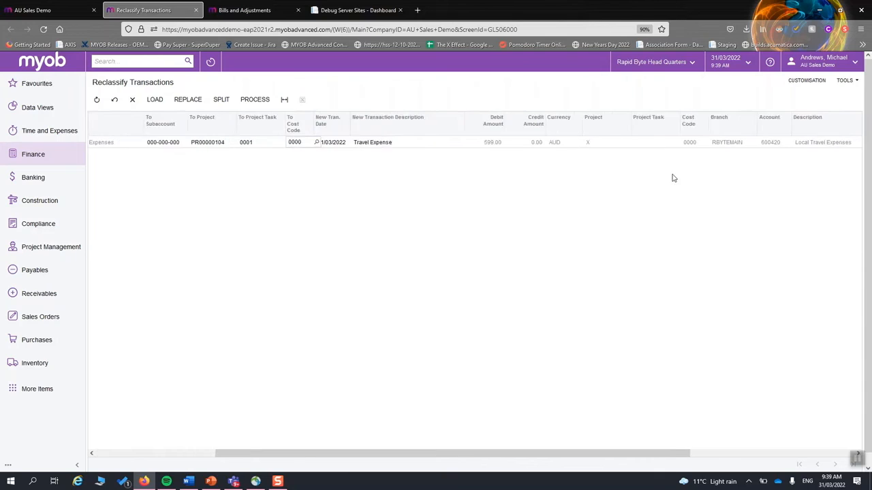
{"action": "scroll", "coordinate": [672, 178], "scroll_direction": "left", "scroll_amount": 5}
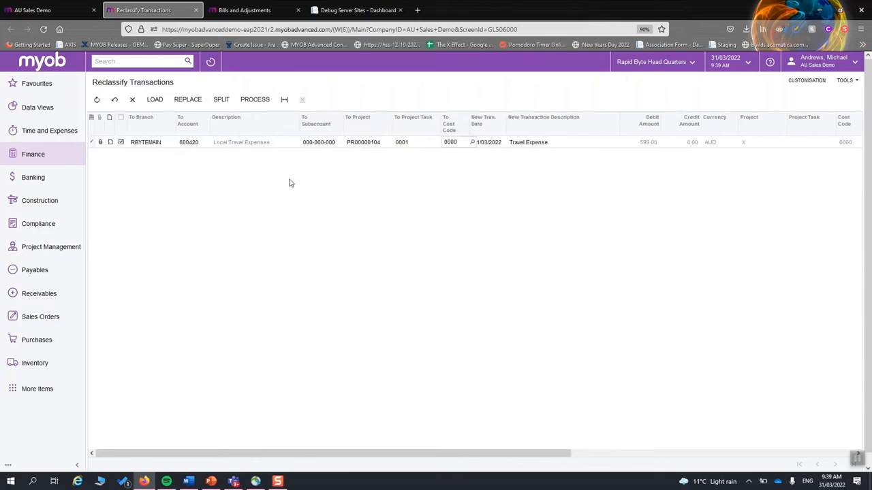
{"action": "left_click", "coordinate": [257, 100]}
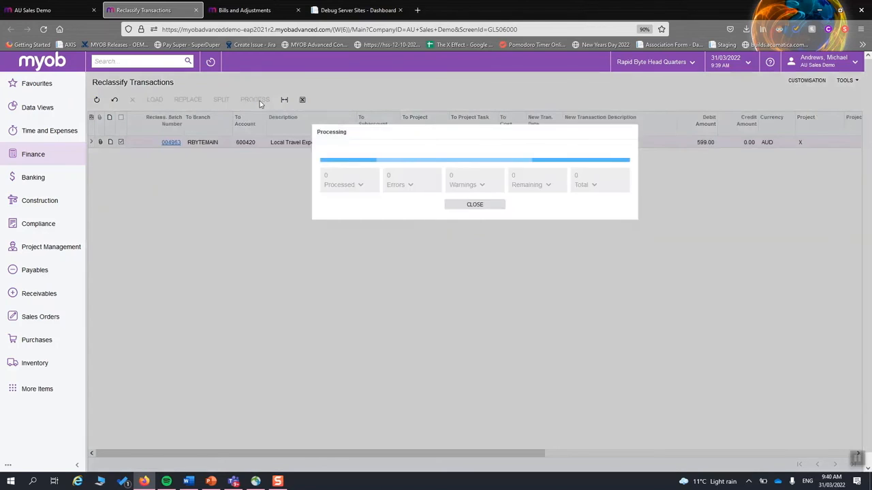
{"action": "left_click", "coordinate": [349, 184]}
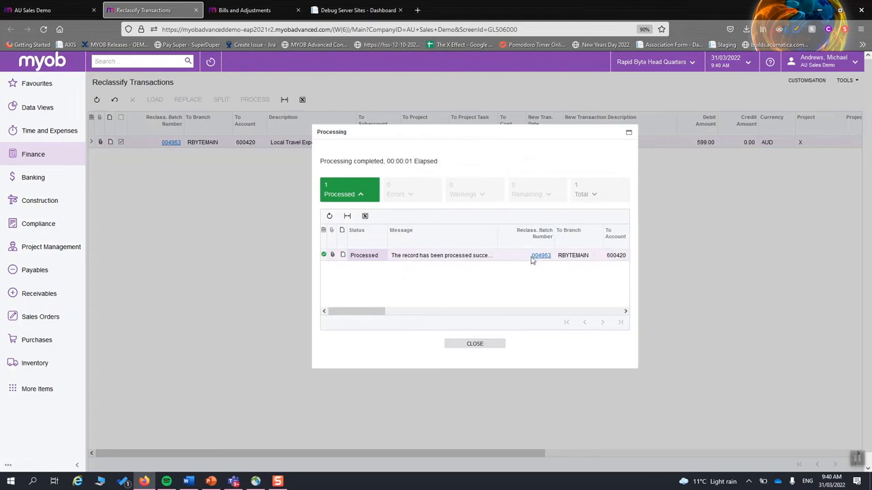
{"action": "left_click", "coordinate": [540, 256]}
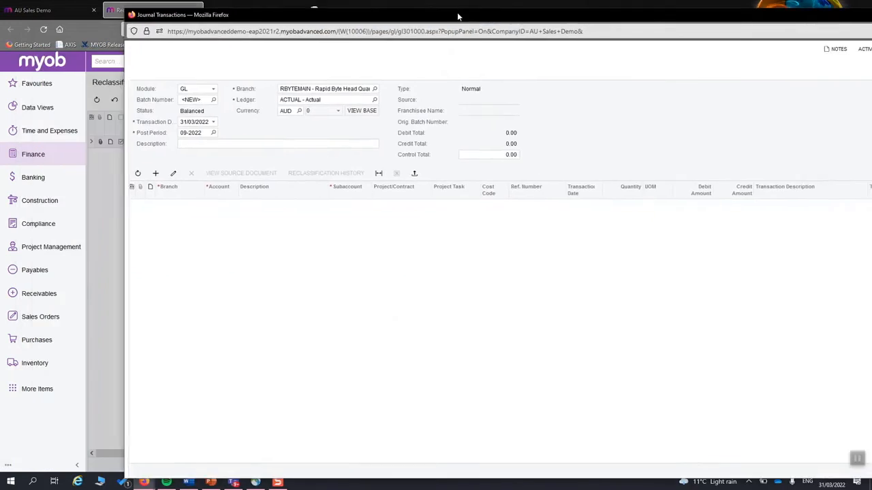
{"action": "left_click_drag", "start_coordinate": [457, 15], "coordinate": [373, 1]}
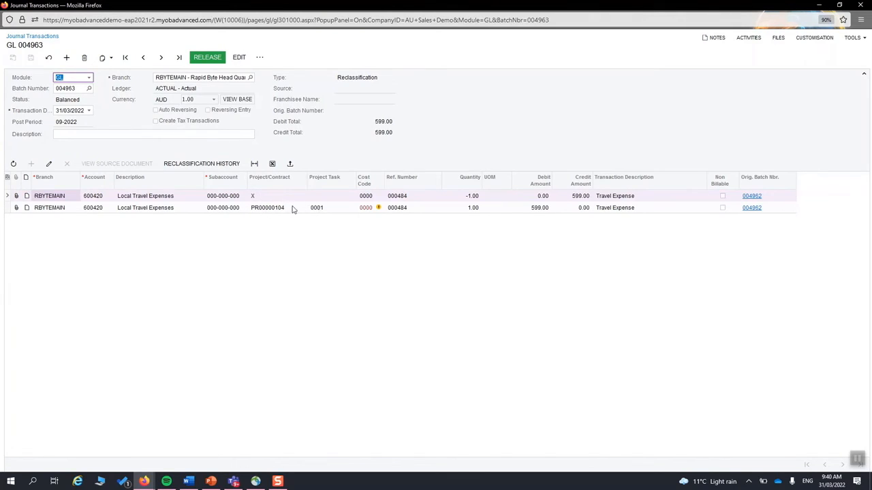
Step: Release the travel expense reclassification journal batch
{"action": "left_click", "coordinate": [205, 58]}
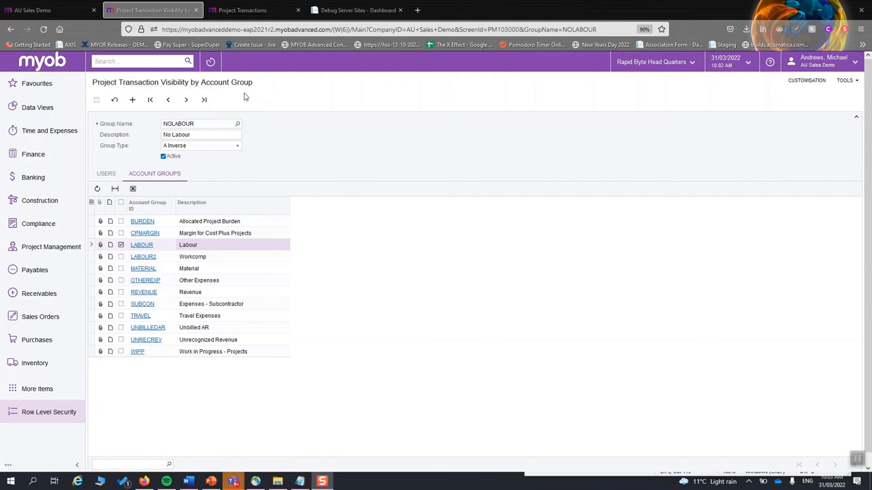
Step: Locate the project transaction visibility form under row-level security and review the users and account groups in the NOLABOUR restriction group
{"action": "left_click", "coordinate": [48, 413]}
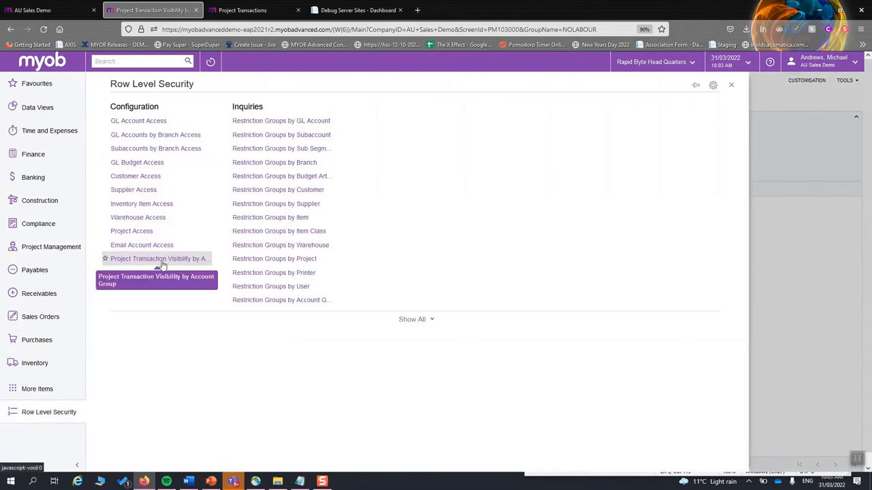
{"action": "left_click", "coordinate": [843, 205]}
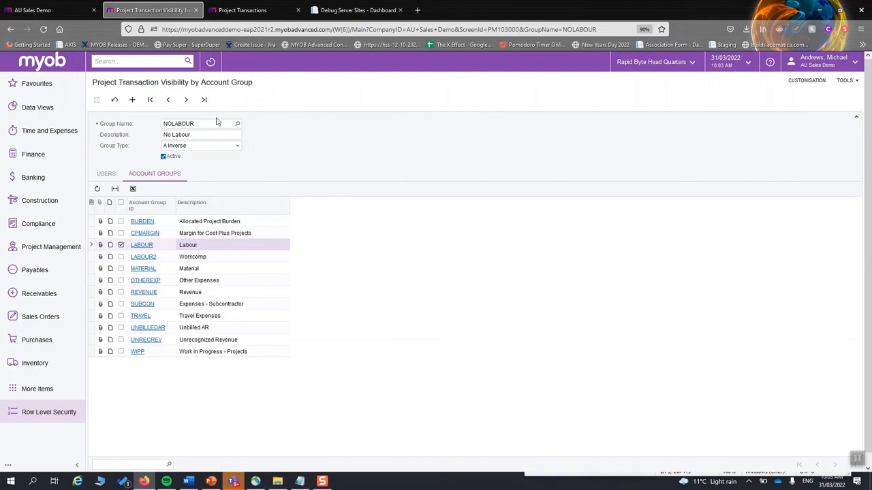
{"action": "left_click", "coordinate": [107, 174]}
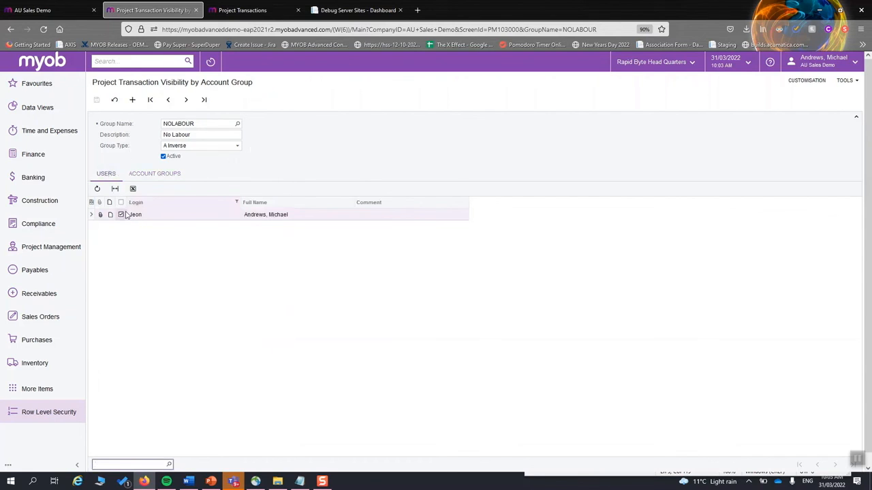
{"action": "left_click", "coordinate": [166, 173]}
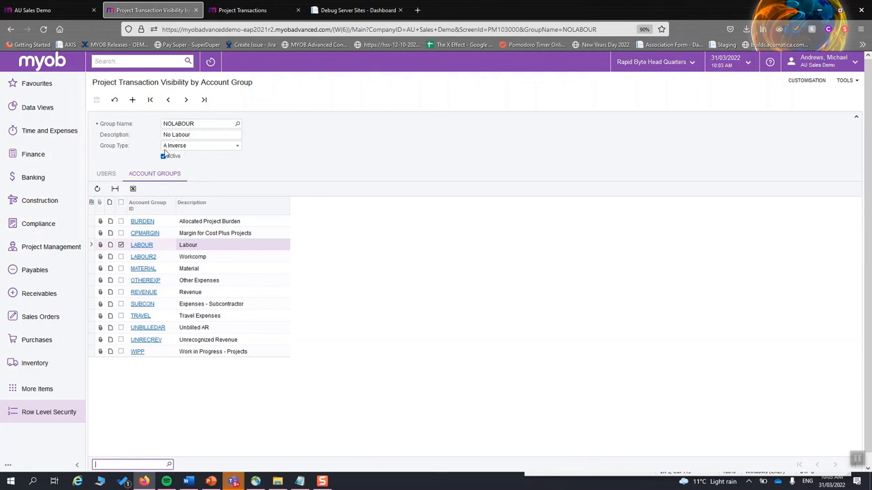
{"action": "left_click", "coordinate": [101, 175]}
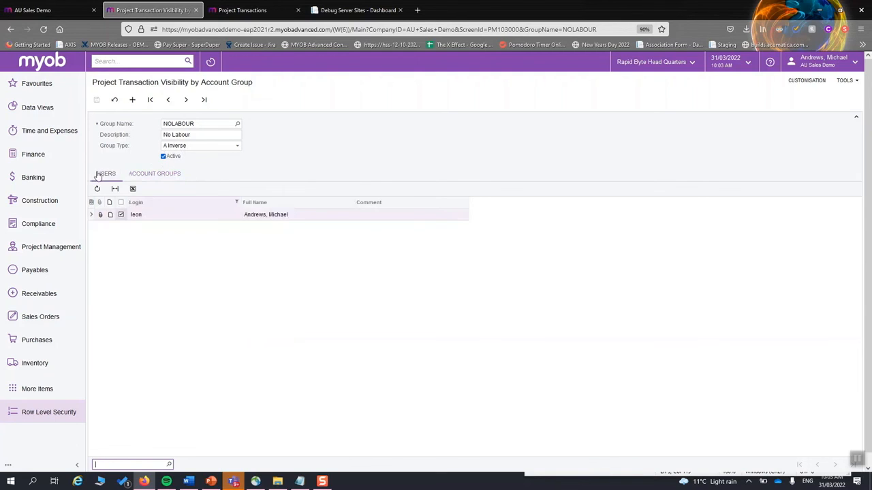
{"action": "left_click", "coordinate": [155, 174]}
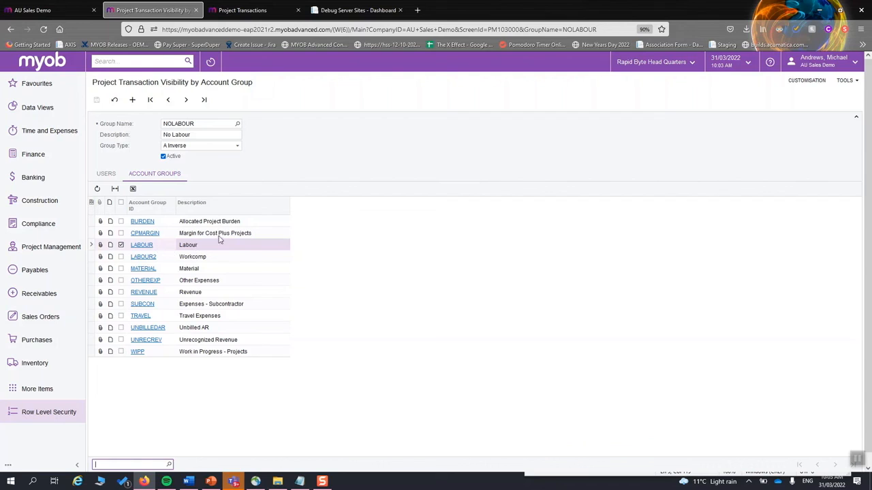
Step: Paste the copied labour line for project PR00000104, task 0001 into a new project transaction and inspect its account group for access restrictions
{"action": "left_click", "coordinate": [236, 8]}
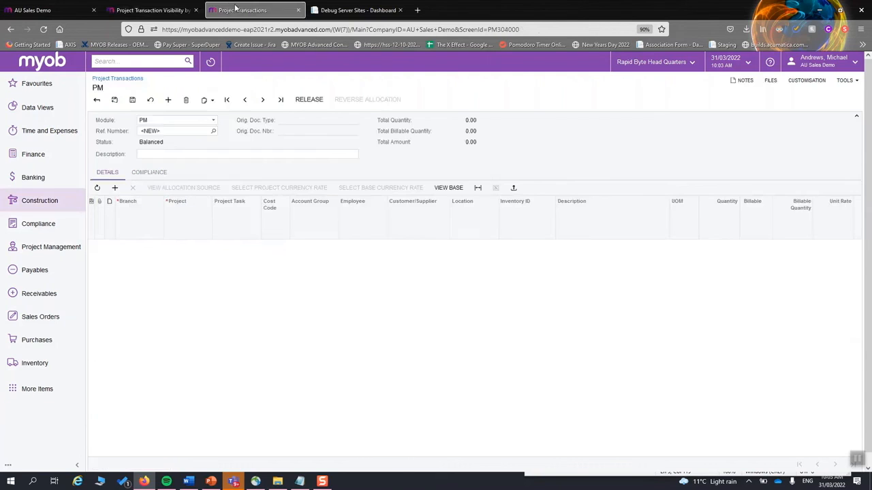
{"action": "left_click", "coordinate": [204, 101]}
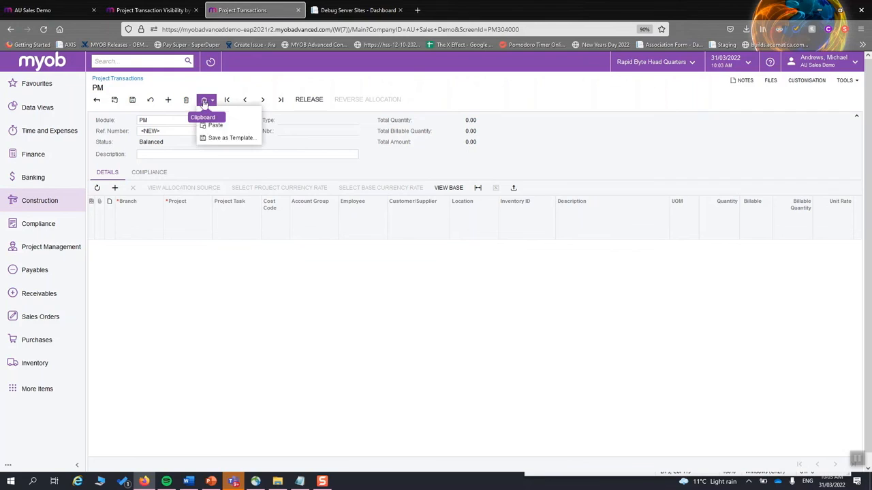
{"action": "left_click", "coordinate": [234, 128]}
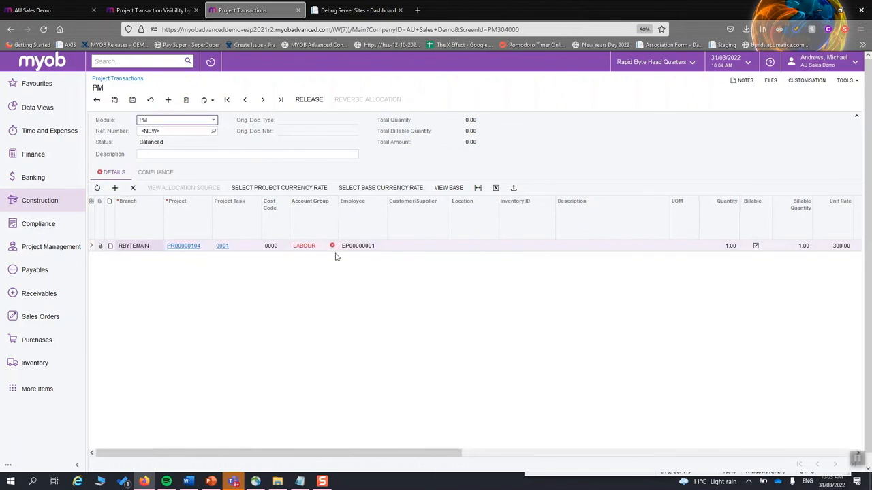
{"action": "mouse_move", "coordinate": [332, 248]}
{"action": "mouse_move", "coordinate": [304, 247]}
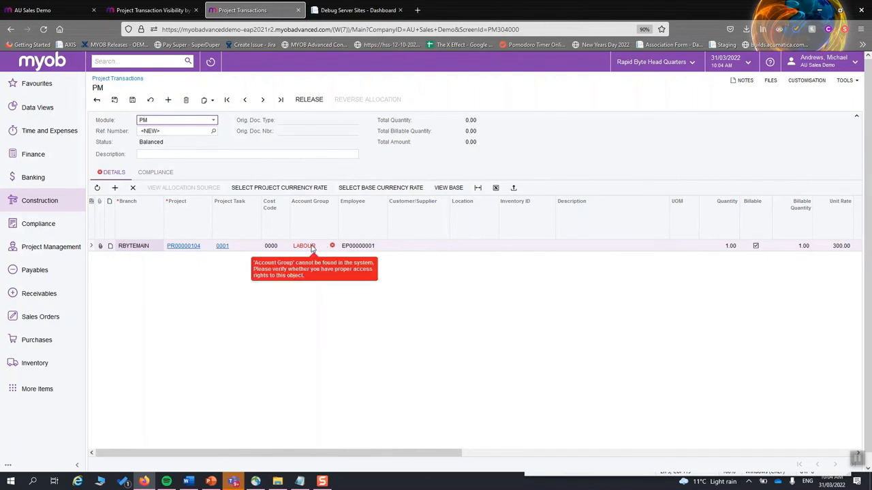